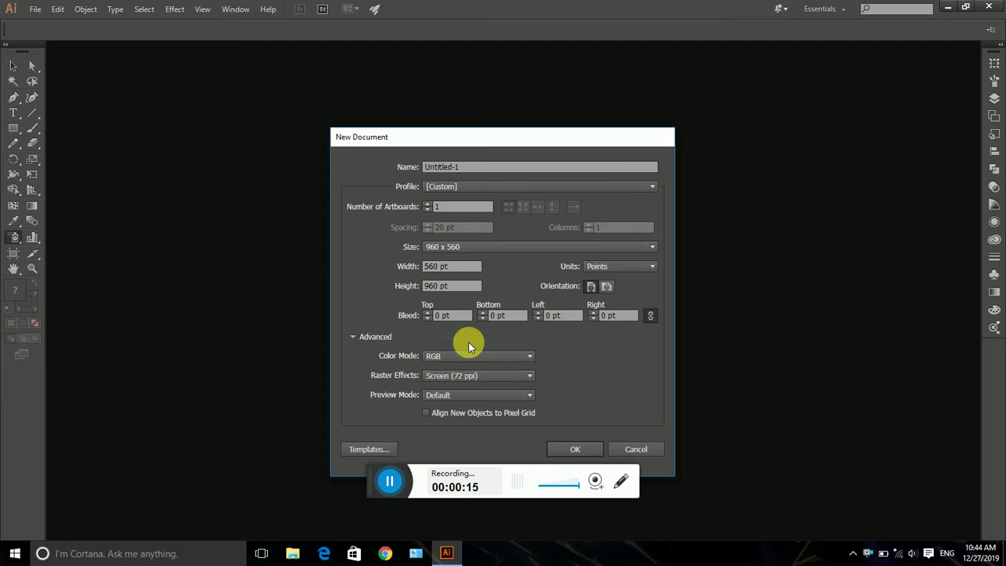
- Set the new document's color mode to CMYK and create the document
click(469, 354)
click(453, 370)
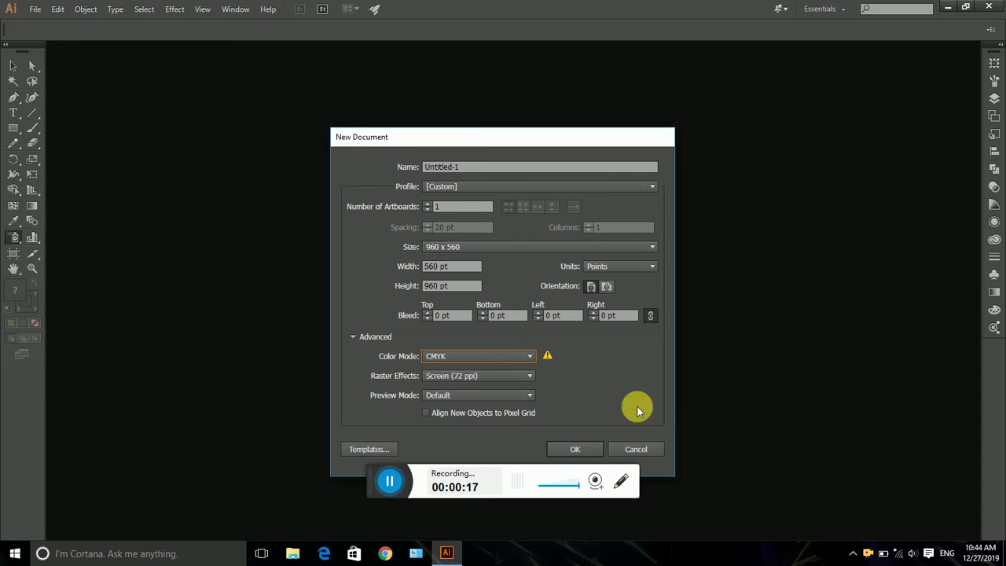
click(574, 449)
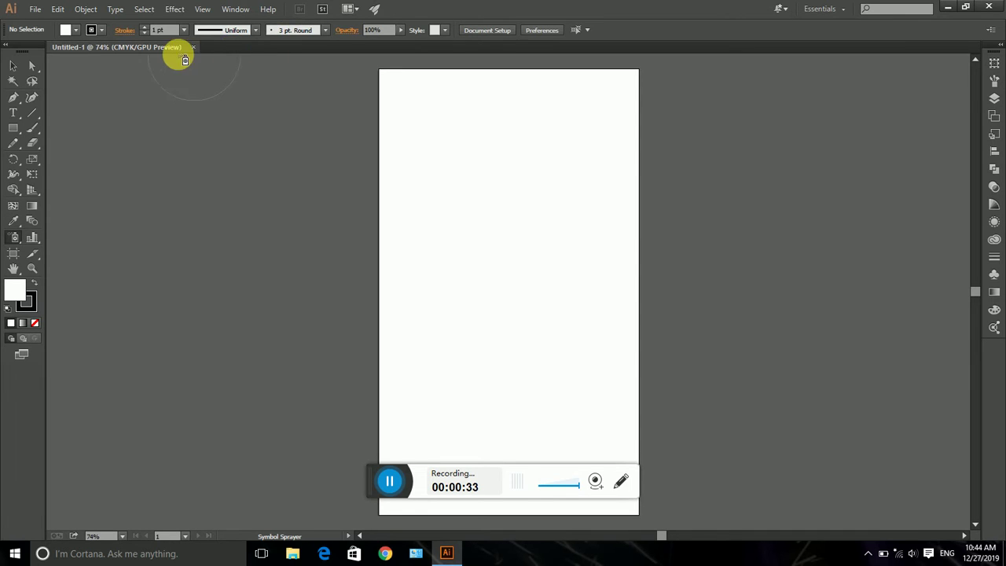
- Close the blank document and create a new one with the A4 size preset
click(194, 49)
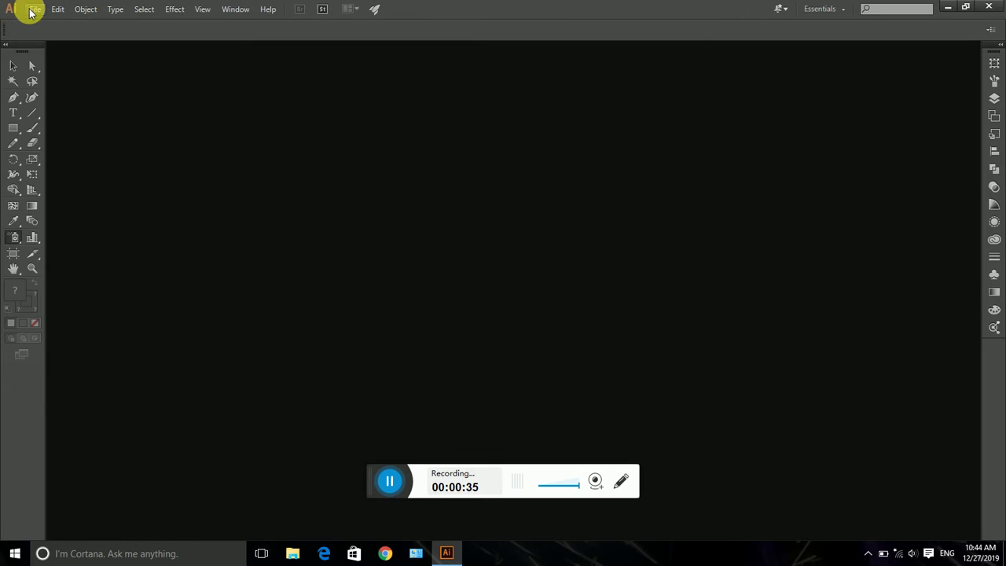
click(31, 8)
click(147, 37)
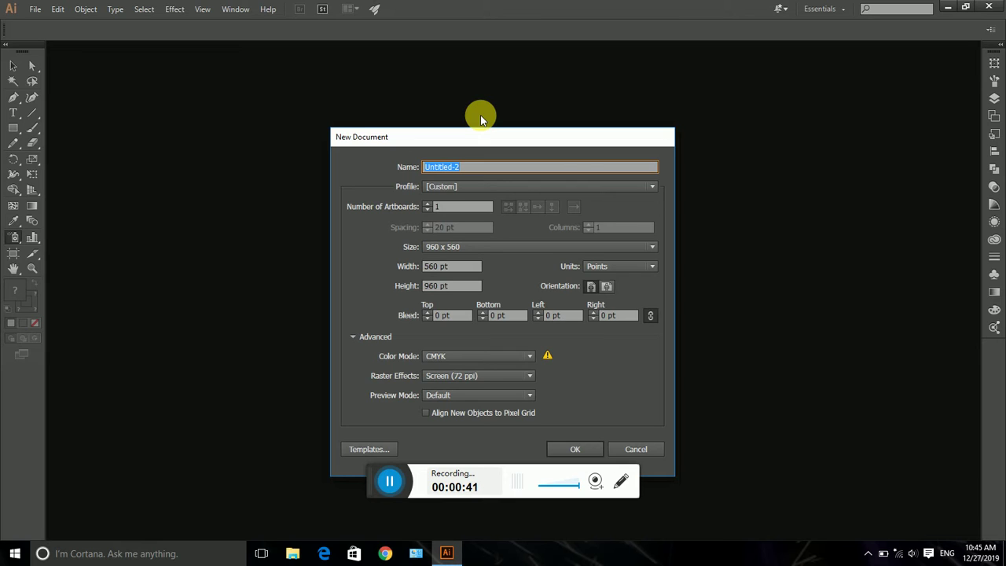
click(502, 249)
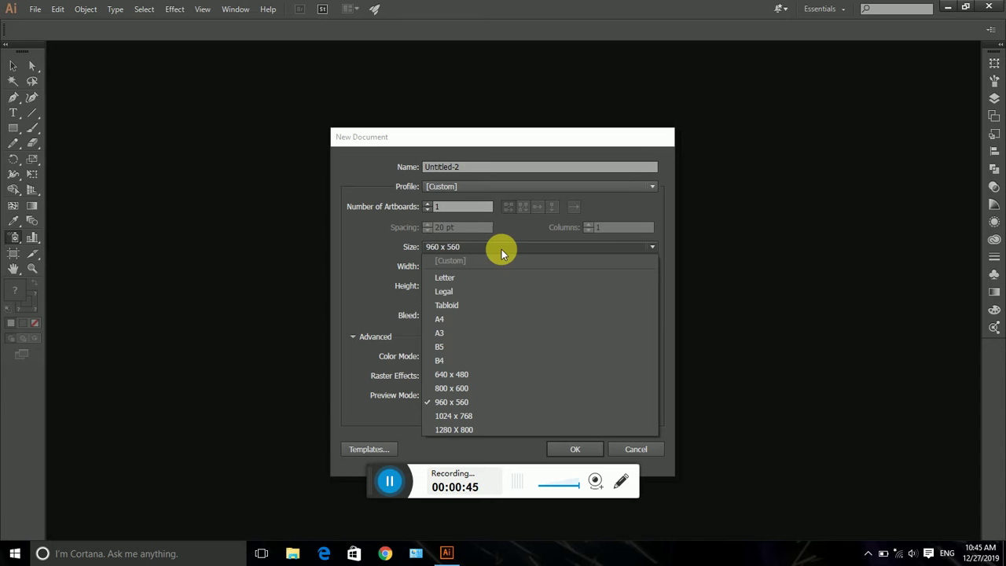
click(447, 324)
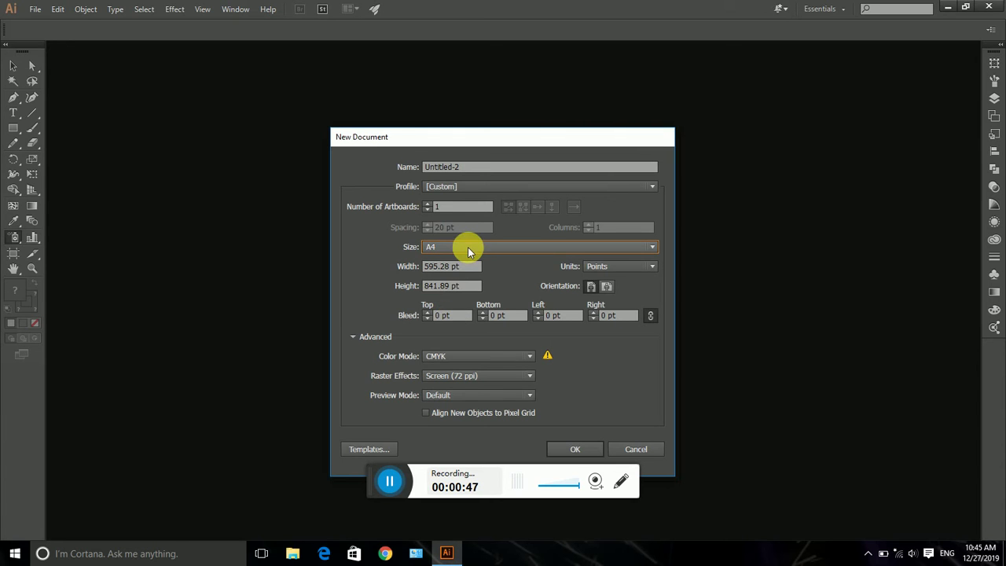
click(586, 451)
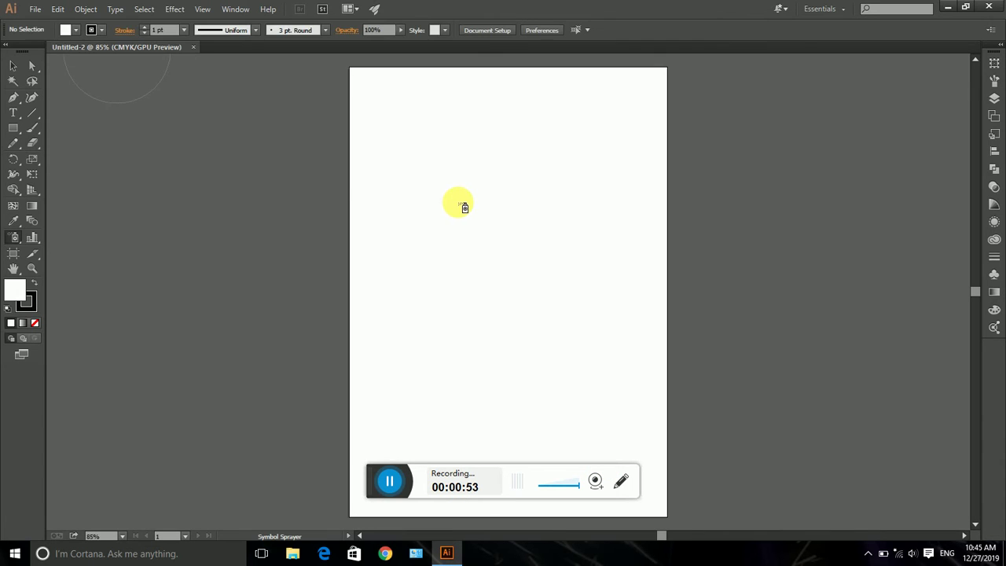
- Draw a circle about 553 pt in diameter in the upper part of the artboard
click(13, 65)
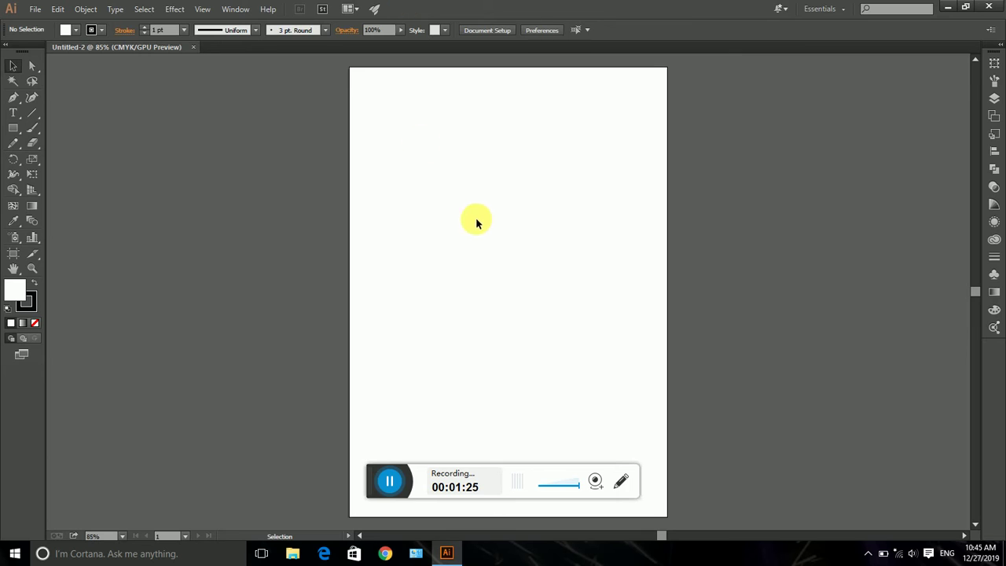
click(550, 475)
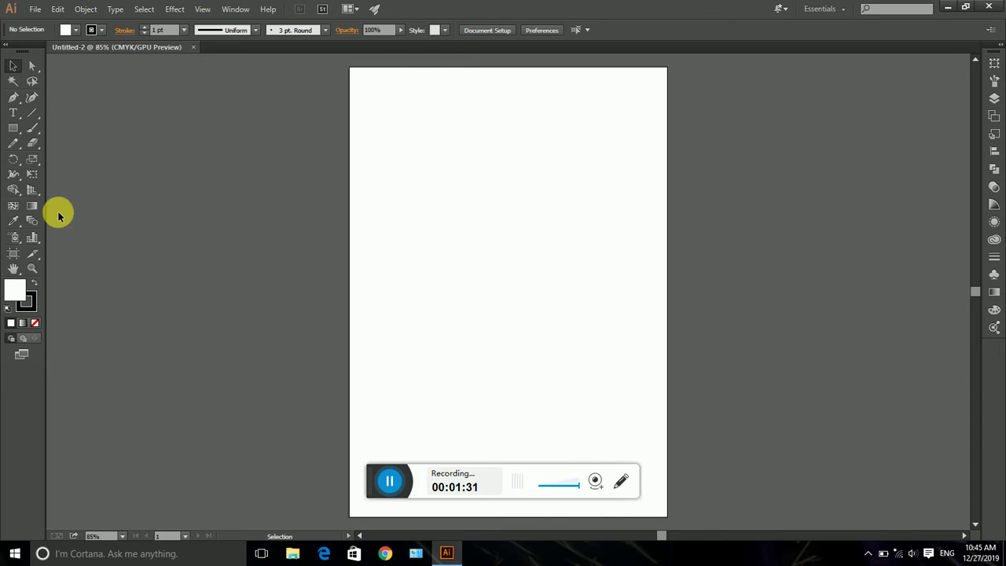
click(13, 129)
drag(13, 133, 60, 157)
drag(376, 111, 633, 403)
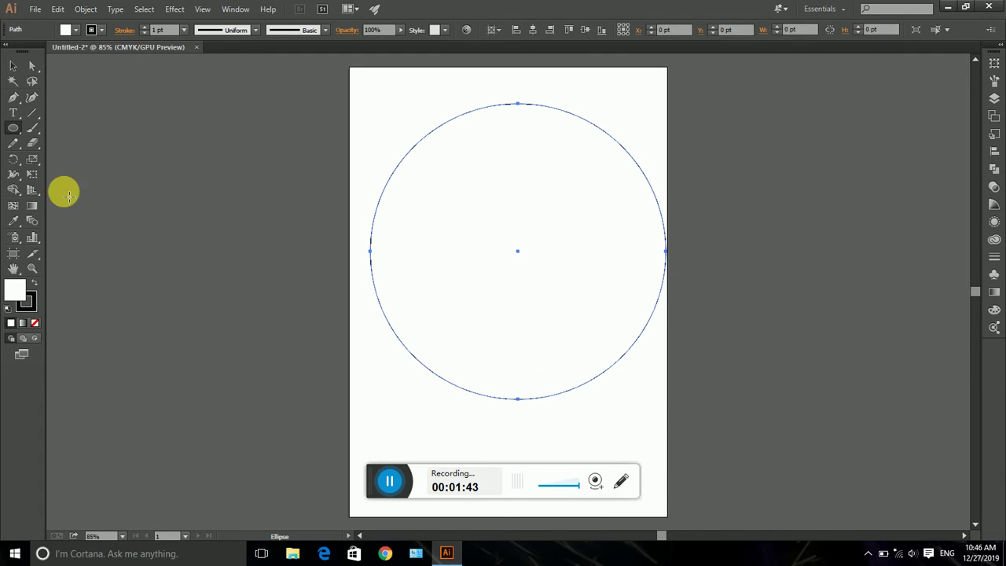
- Enlarge the circle proportionally to about 593 pt so it spans the artboard's width
click(12, 66)
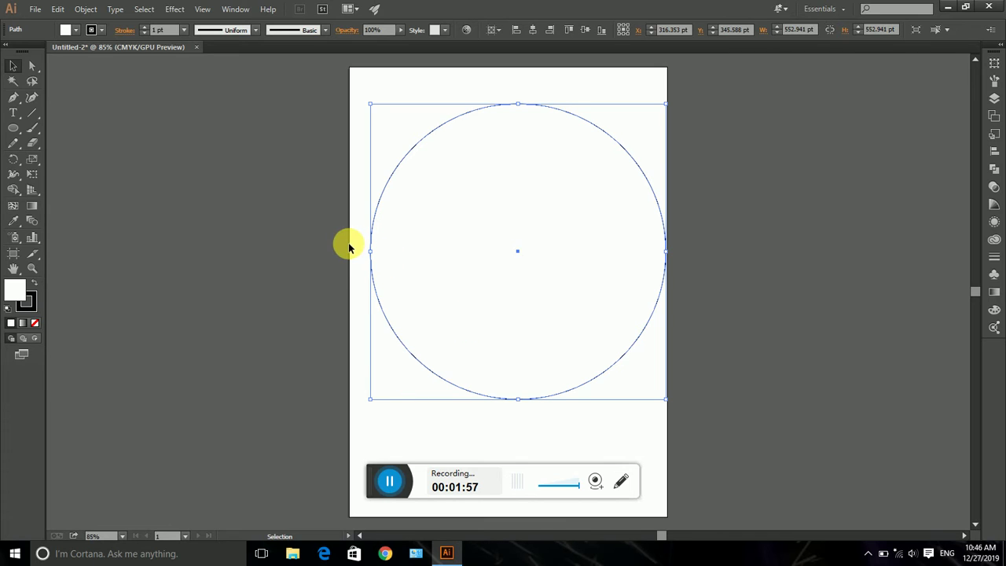
drag(376, 402, 358, 420)
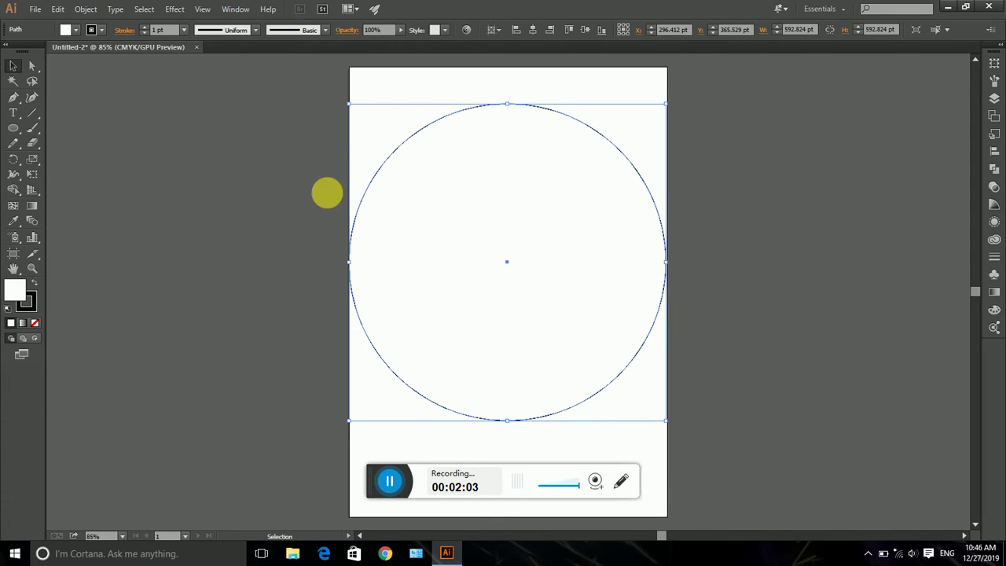
click(393, 90)
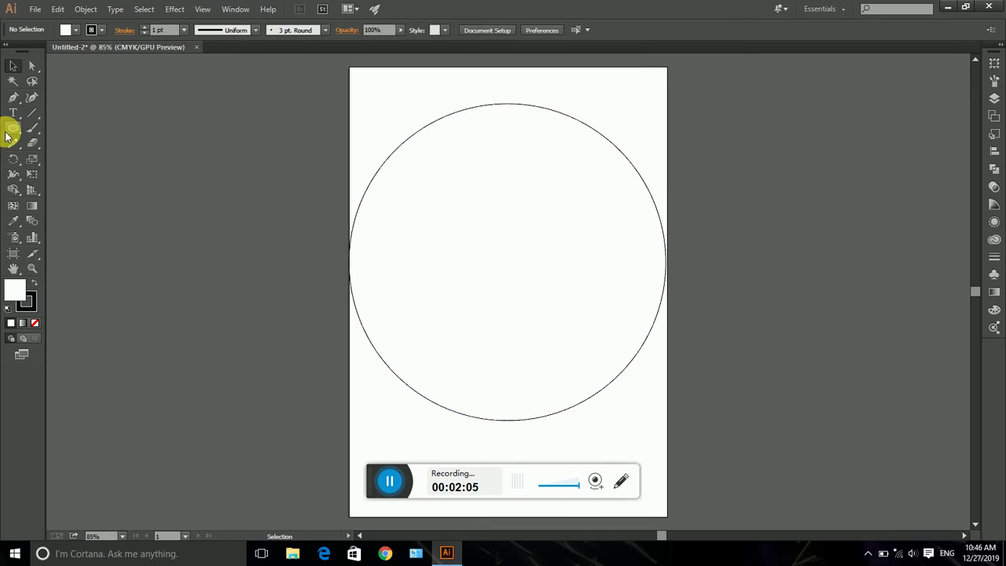
- Draw a rectangle that covers the whole artboard, 595.28 by 841.89 pt
drag(12, 128, 47, 128)
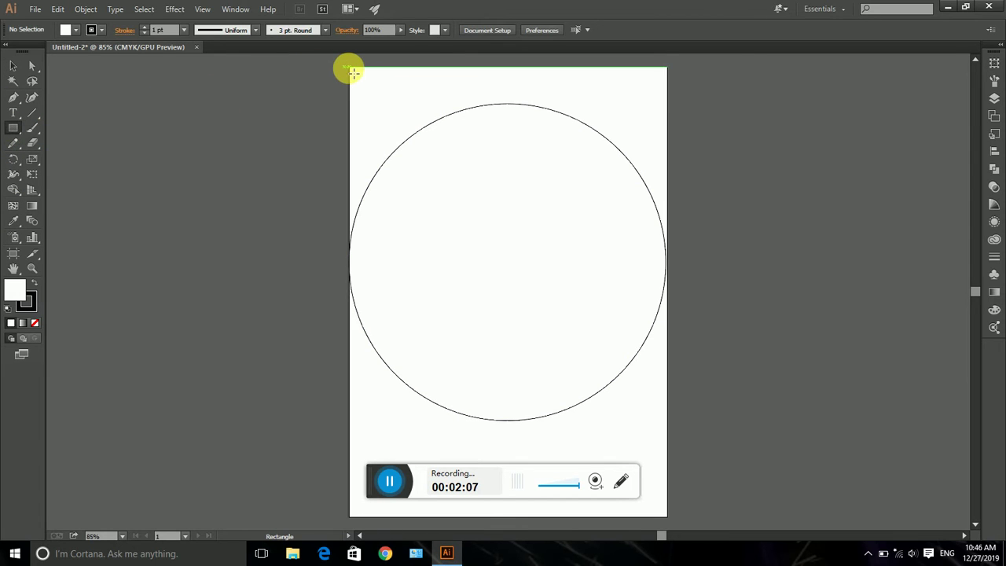
drag(418, 173, 667, 517)
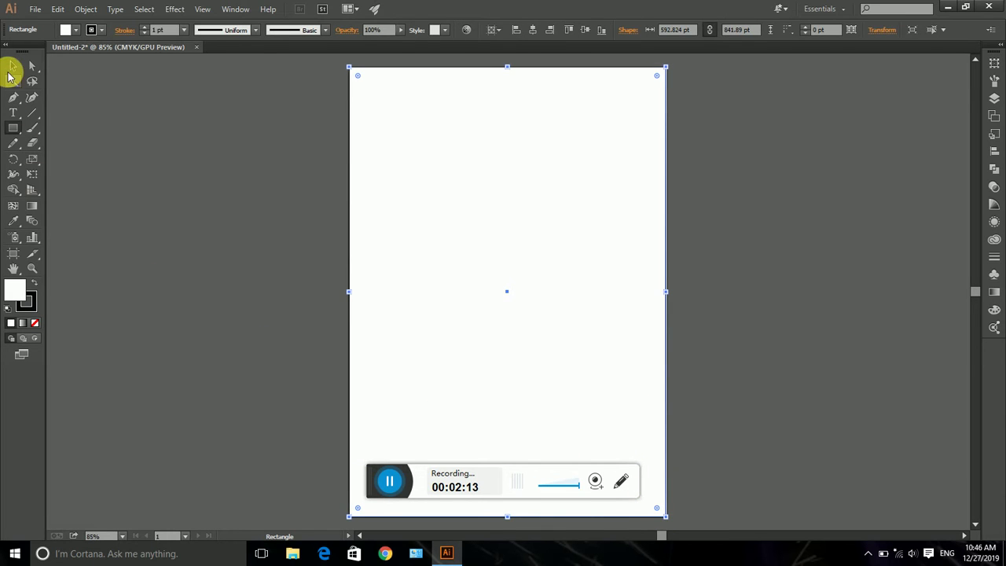
click(12, 68)
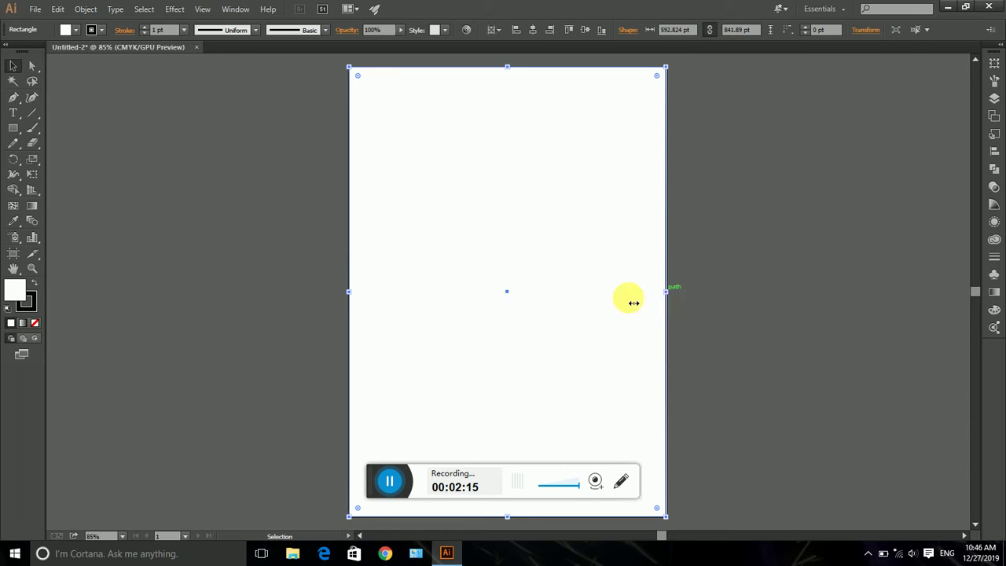
drag(633, 303, 667, 302)
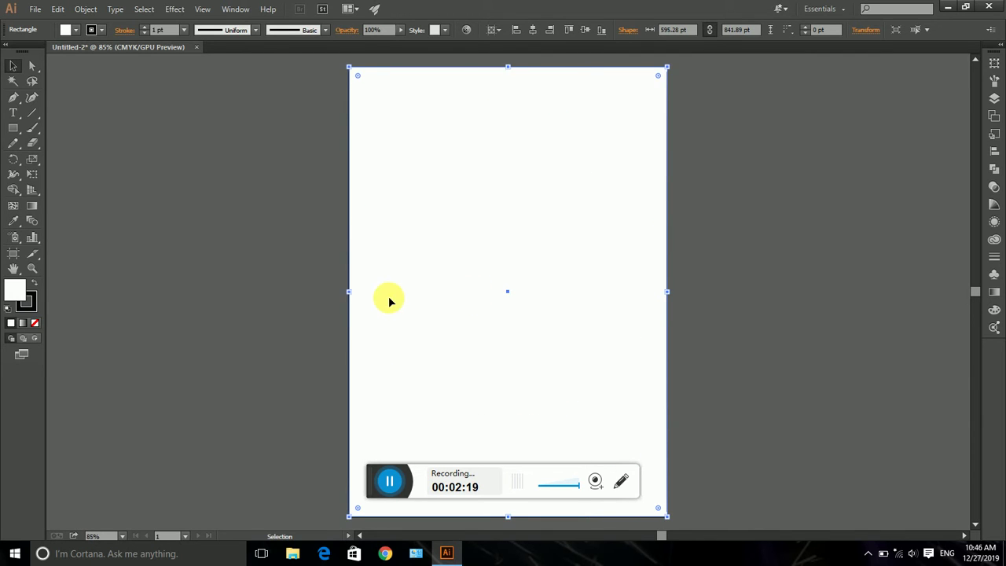
- Send the artboard-sized rectangle behind the circle
click(314, 300)
click(512, 202)
key(a)
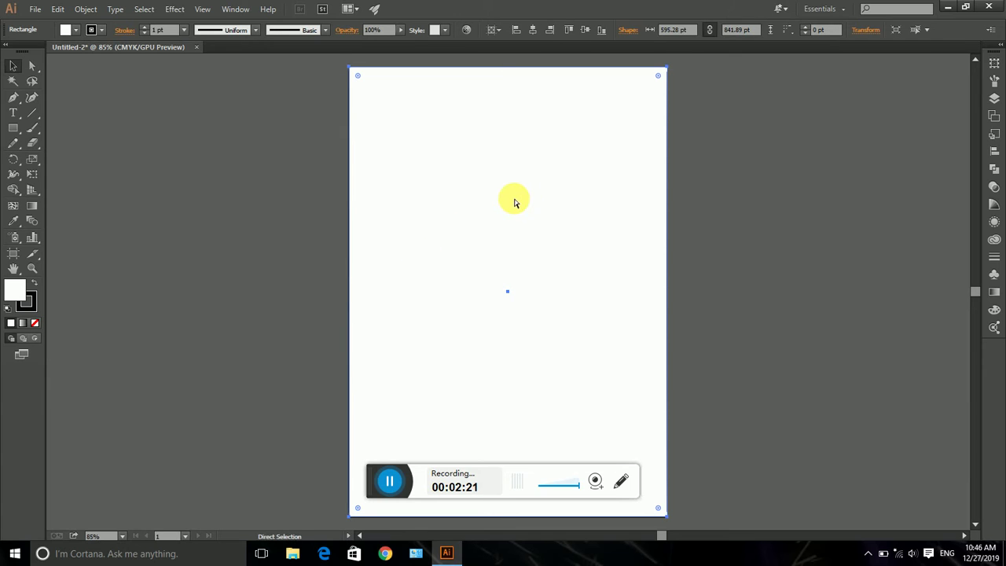
key(v)
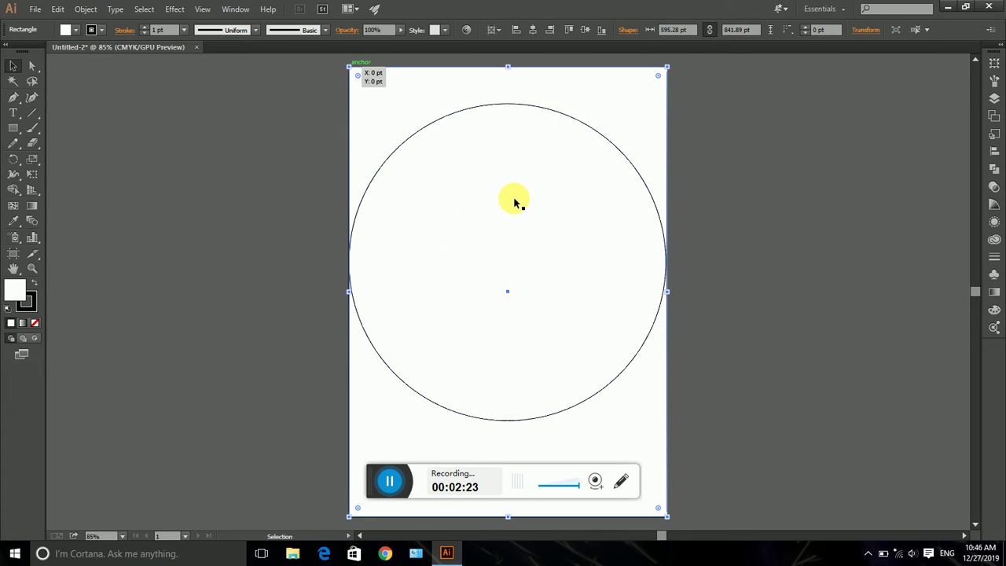
- Center the circle and the background rectangle on each other horizontally and vertically
click(322, 209)
click(399, 180)
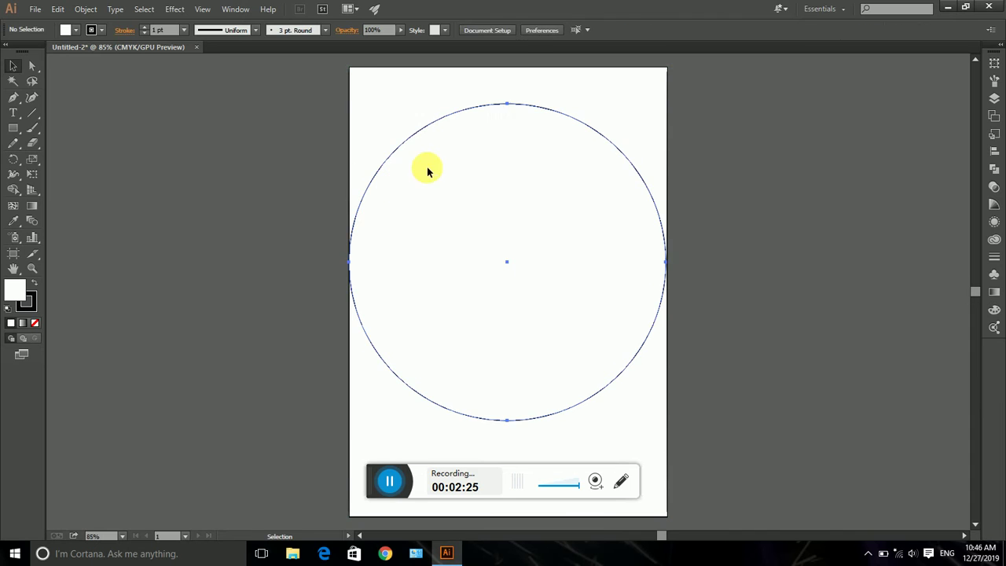
shift+click(396, 86)
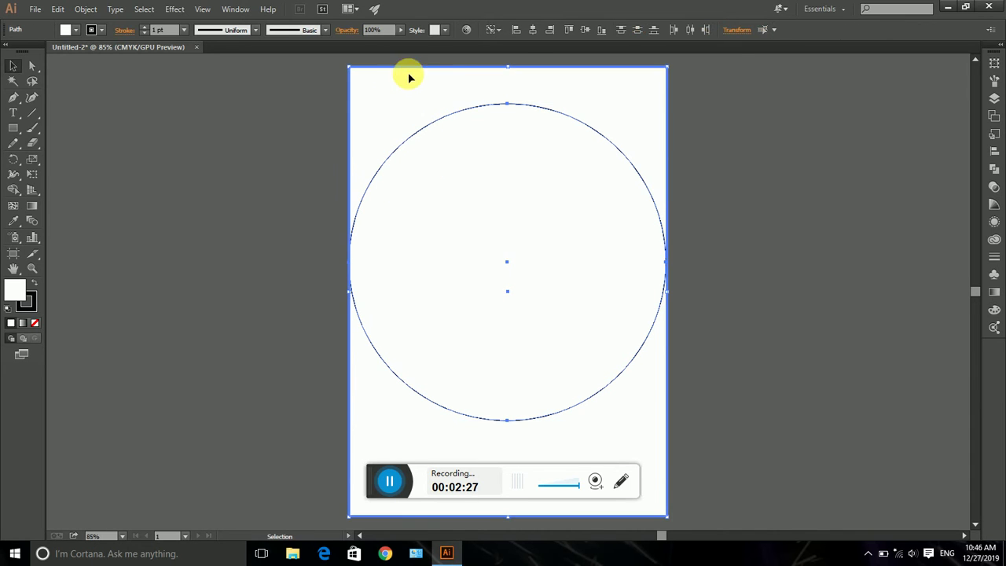
click(581, 30)
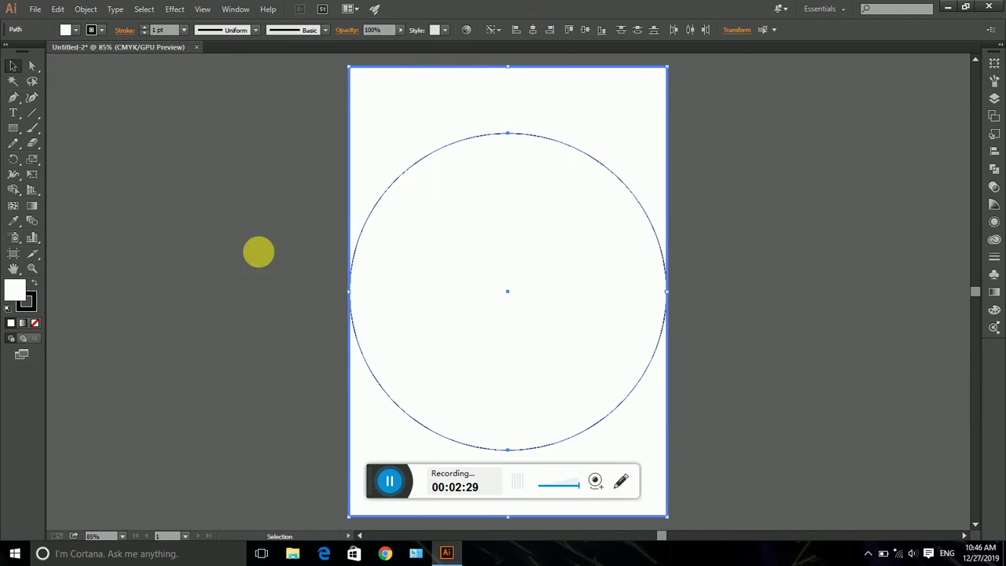
click(229, 267)
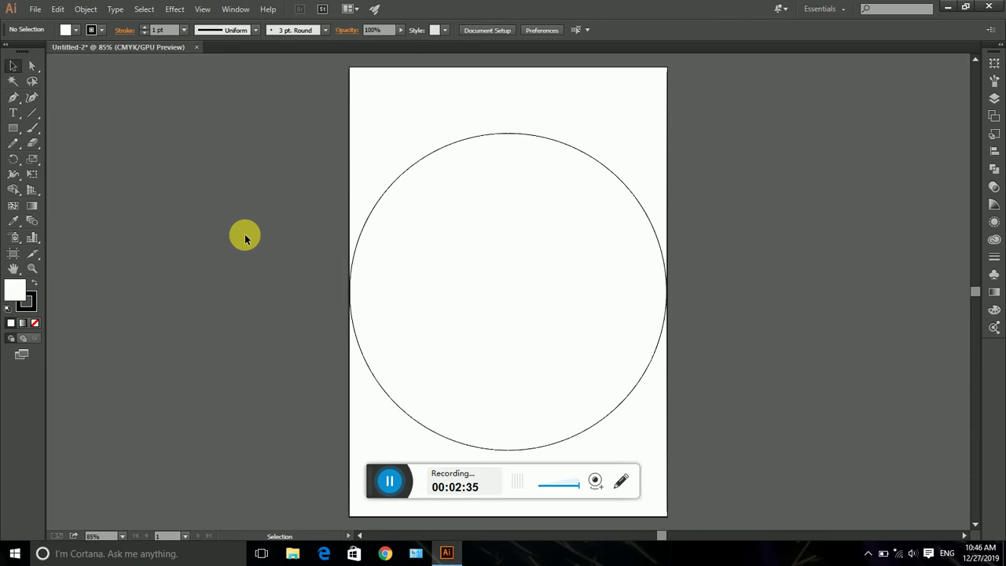
- Fill the circle with red, color FC0000
click(414, 166)
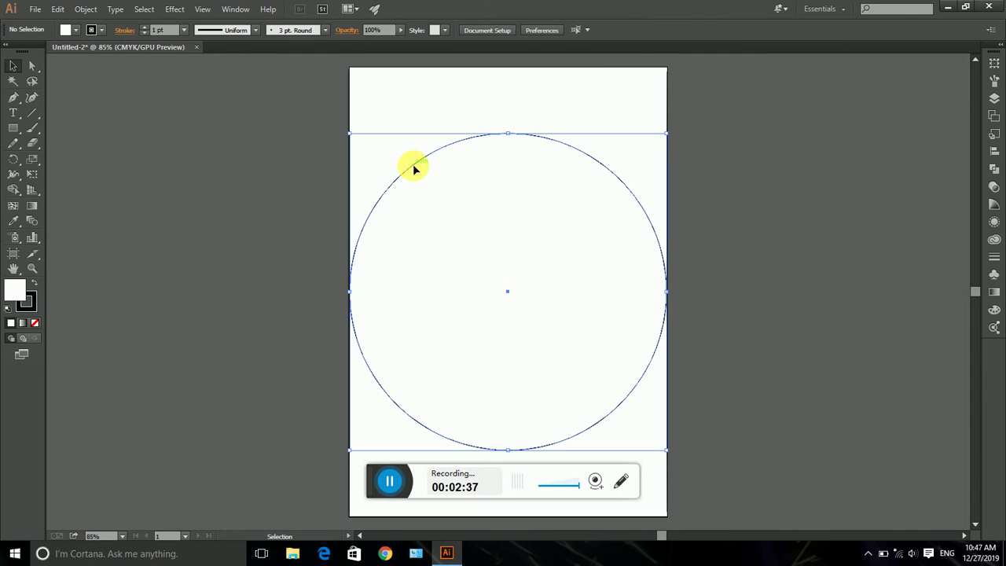
double_click(13, 288)
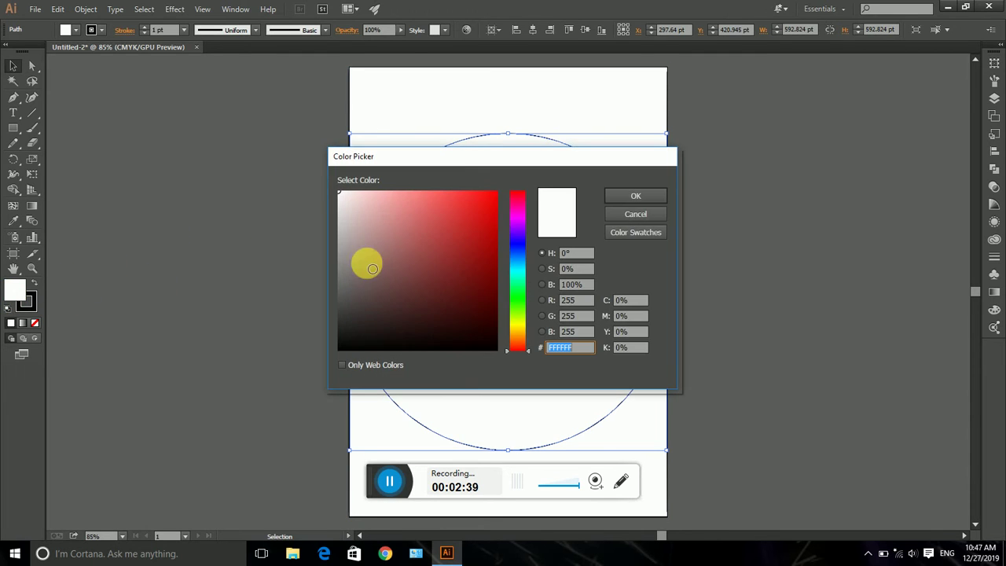
click(496, 191)
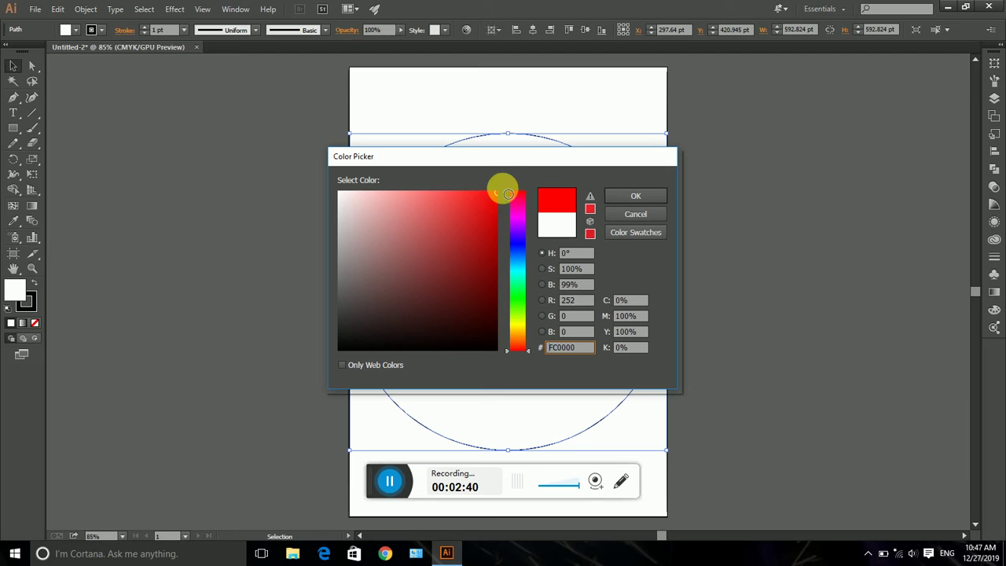
click(624, 197)
click(790, 201)
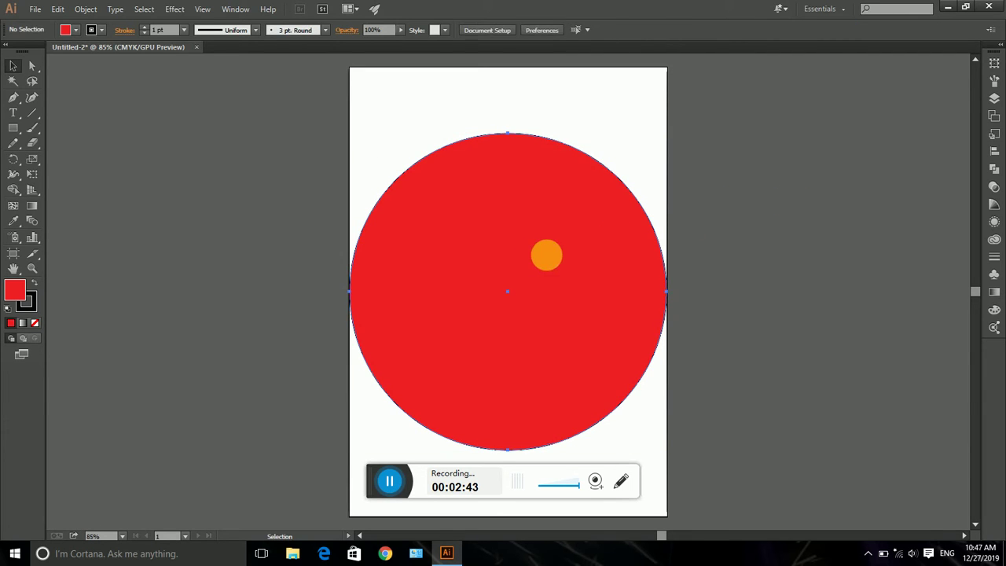
- Remove the stroke from the red circle
click(546, 255)
click(27, 303)
click(36, 323)
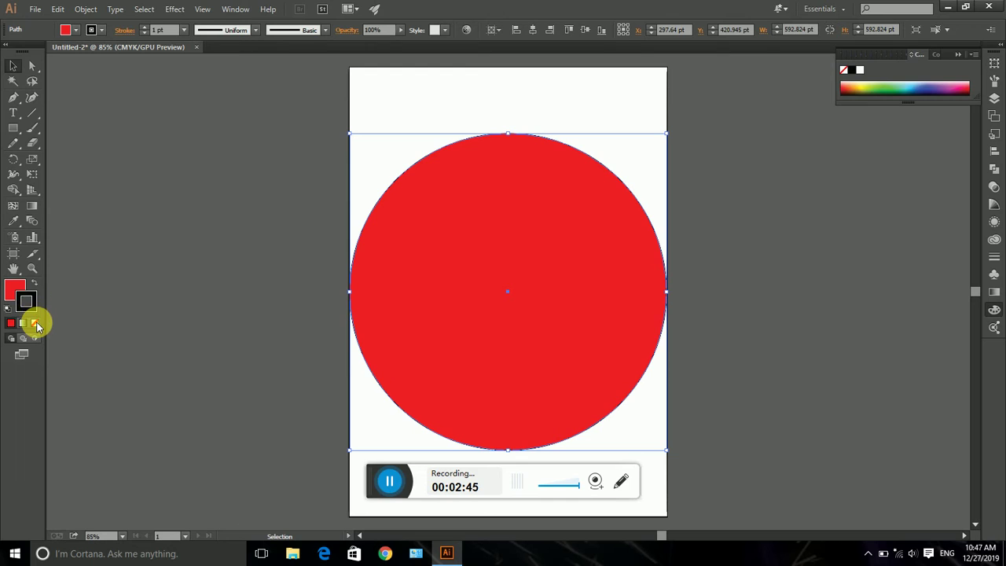
click(14, 285)
click(267, 244)
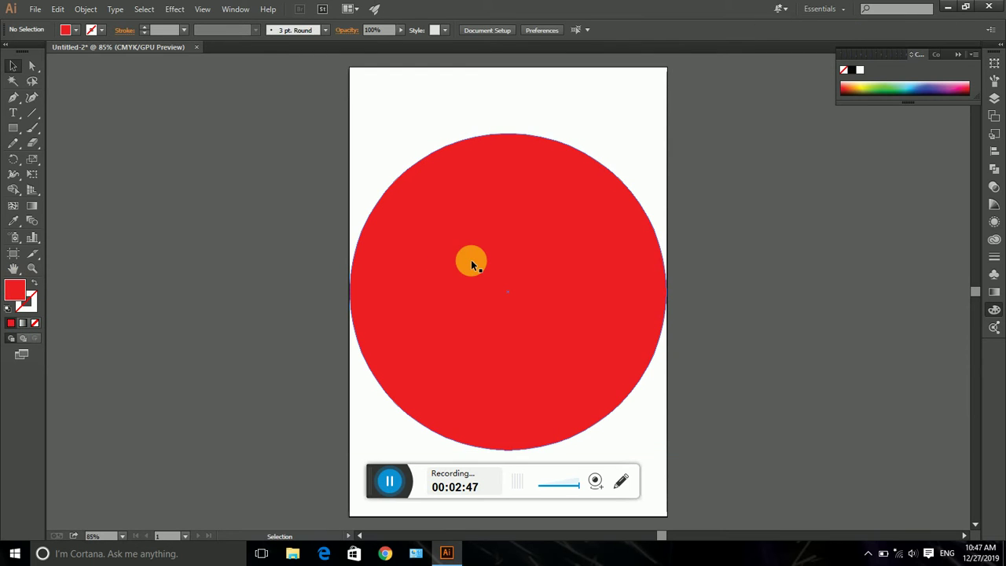
- Duplicate the red circle sideways and shrink the copy proportionally to about 558 pt
drag(458, 260, 692, 260)
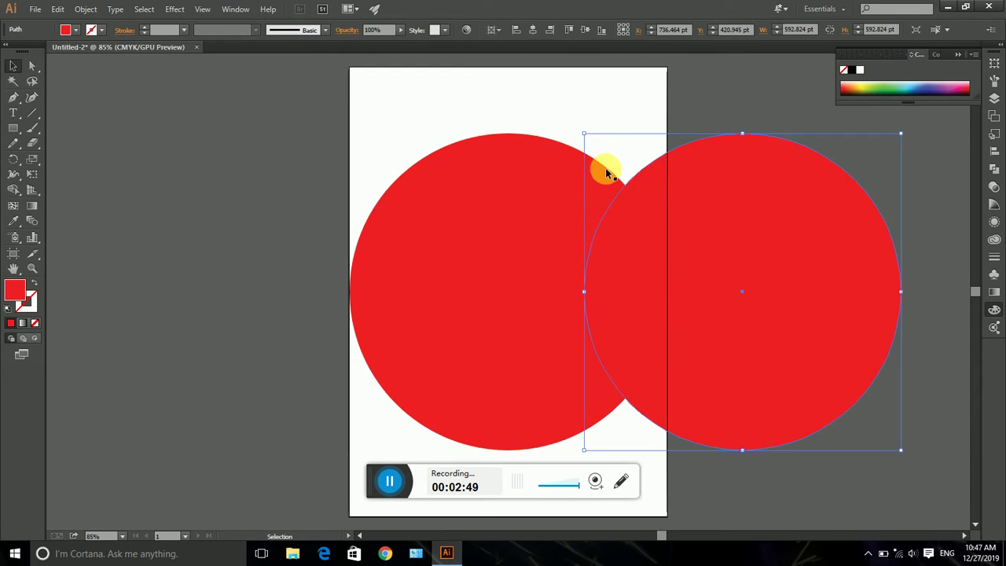
drag(584, 137, 602, 150)
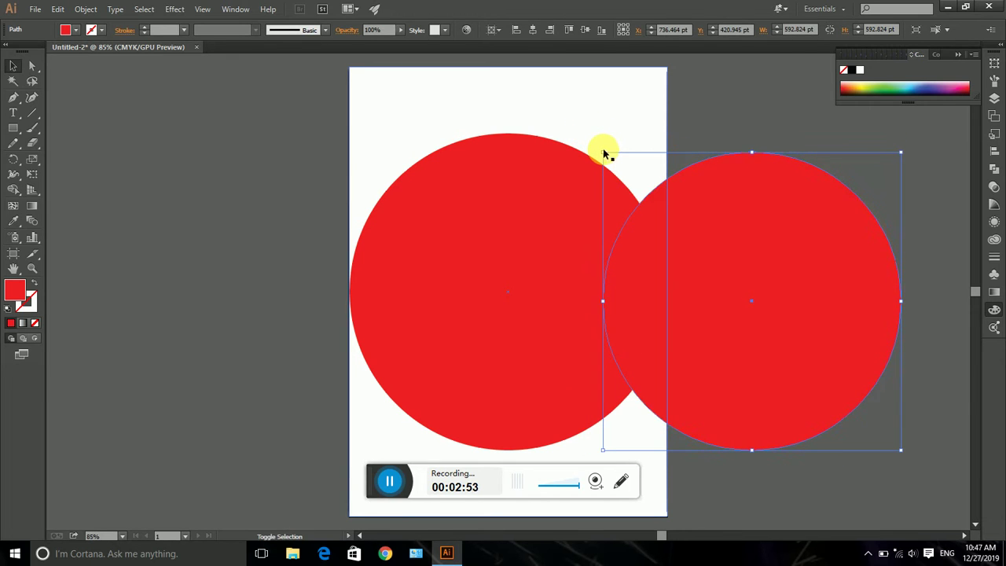
- Center the smaller red circle on the original circle, horizontally and vertically
shift+click(525, 169)
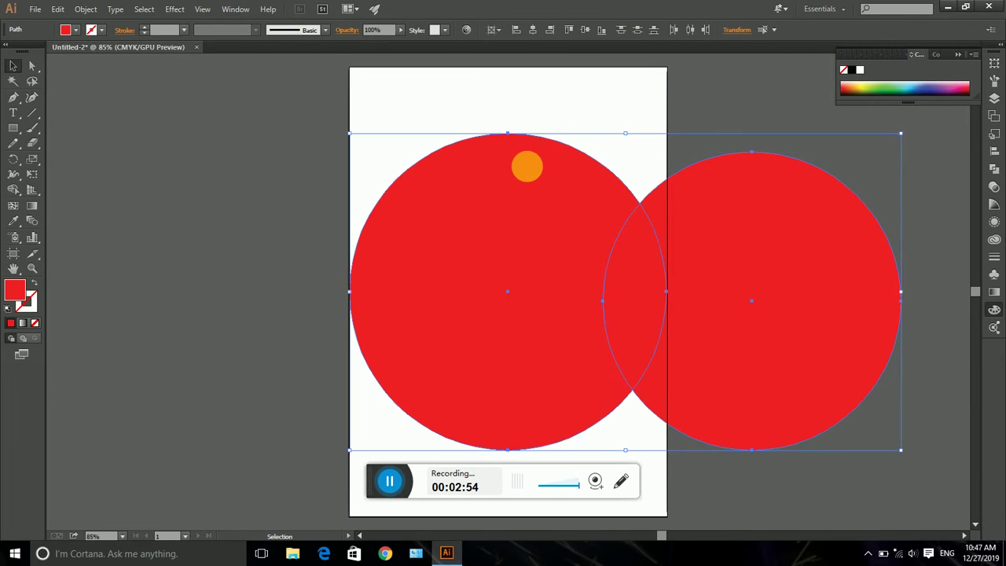
click(533, 29)
click(584, 29)
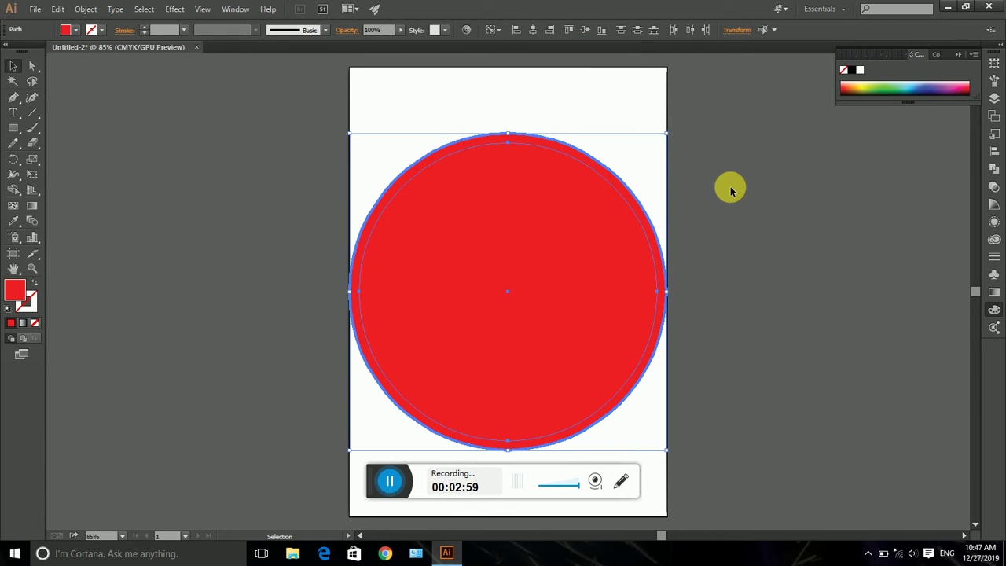
click(689, 197)
- Shrink the inner red circle proportionally to about 535 pt and center it on the outer circle, horizontally and vertically
click(540, 240)
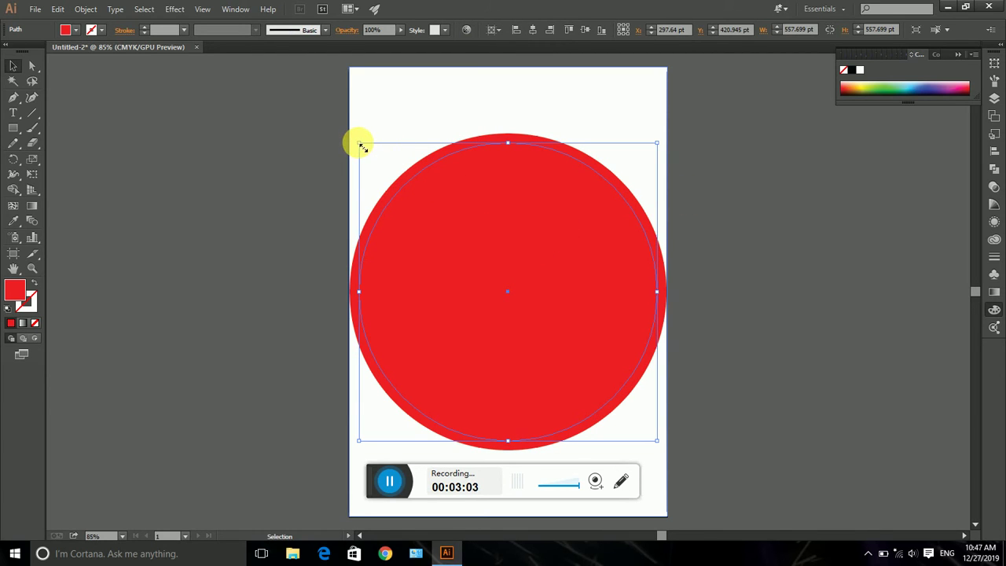
drag(361, 145, 372, 157)
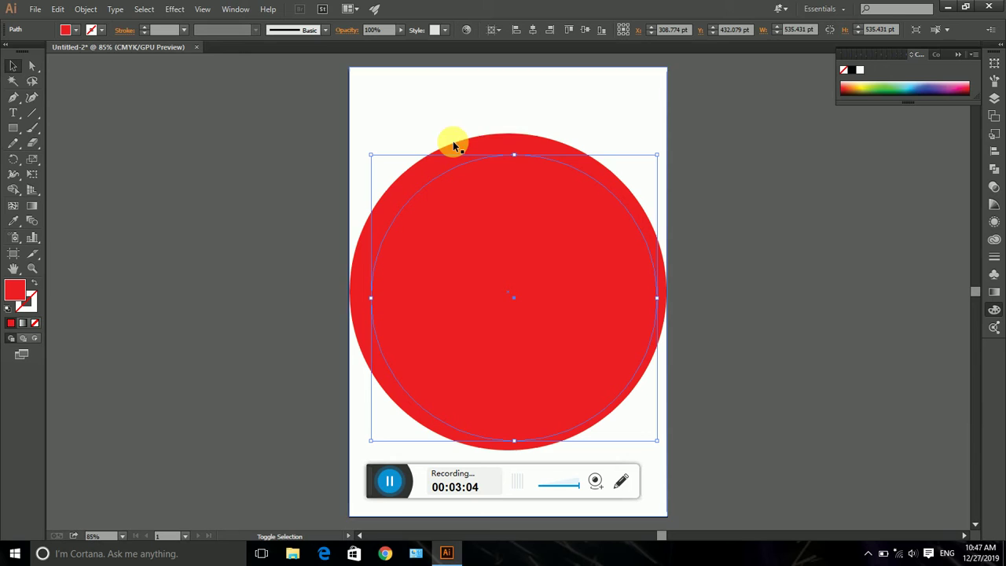
shift+click(518, 138)
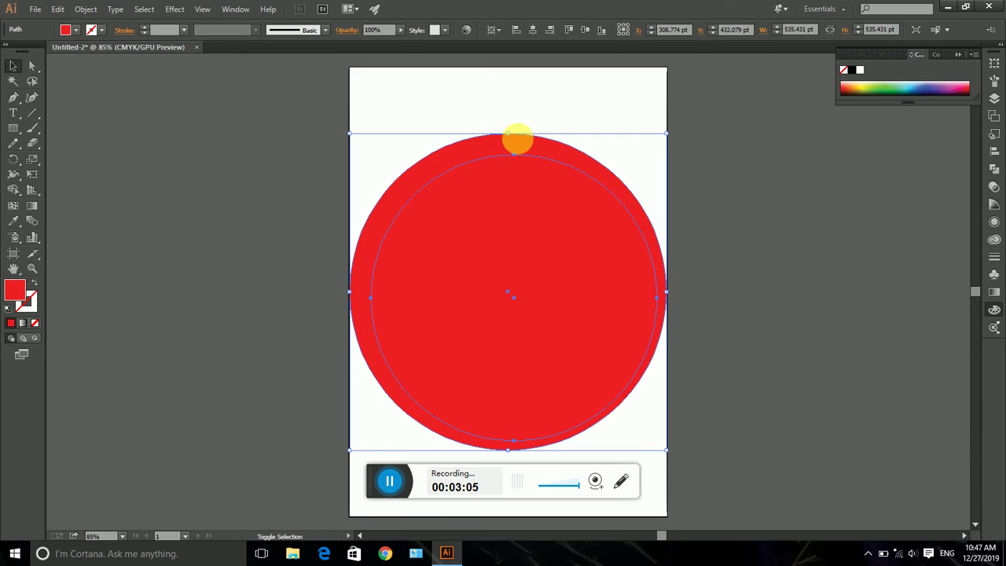
click(531, 30)
click(584, 30)
click(707, 181)
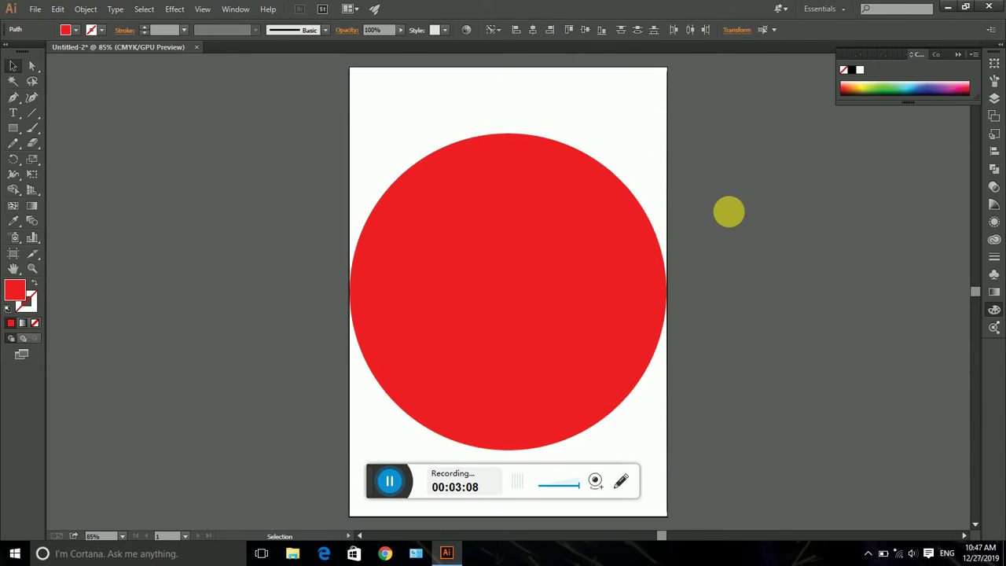
- Fill the inner circle with a radial gradient
click(577, 260)
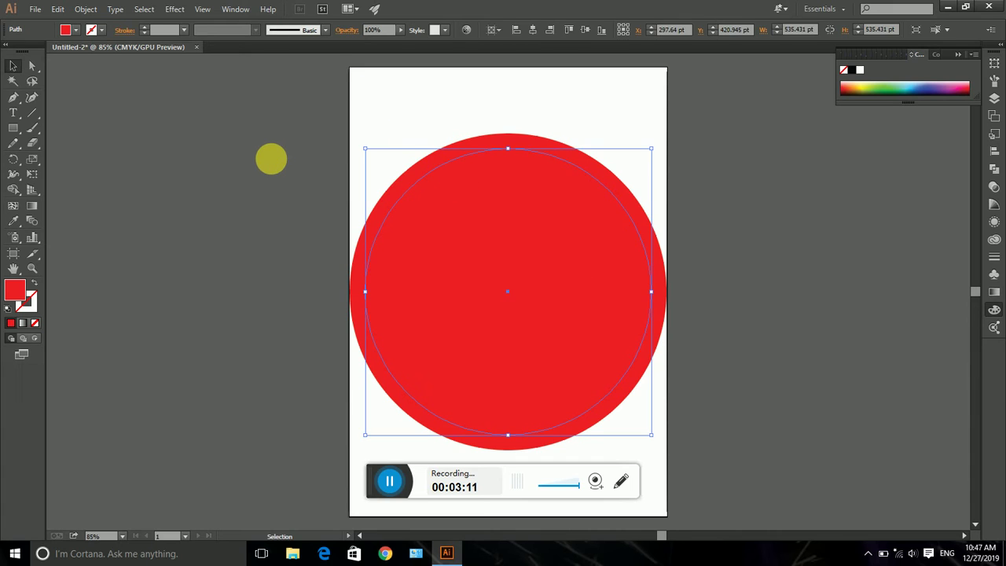
click(279, 158)
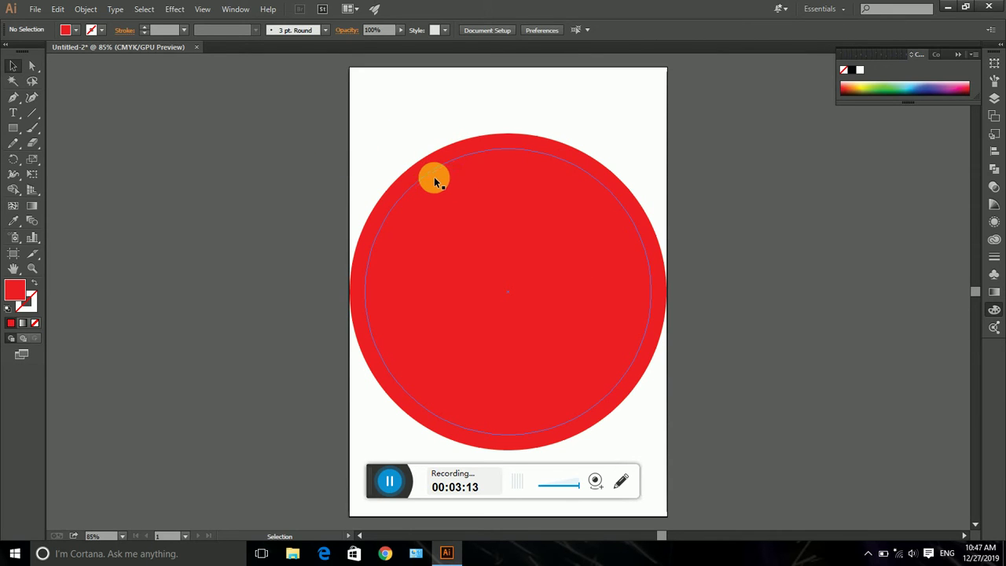
click(525, 183)
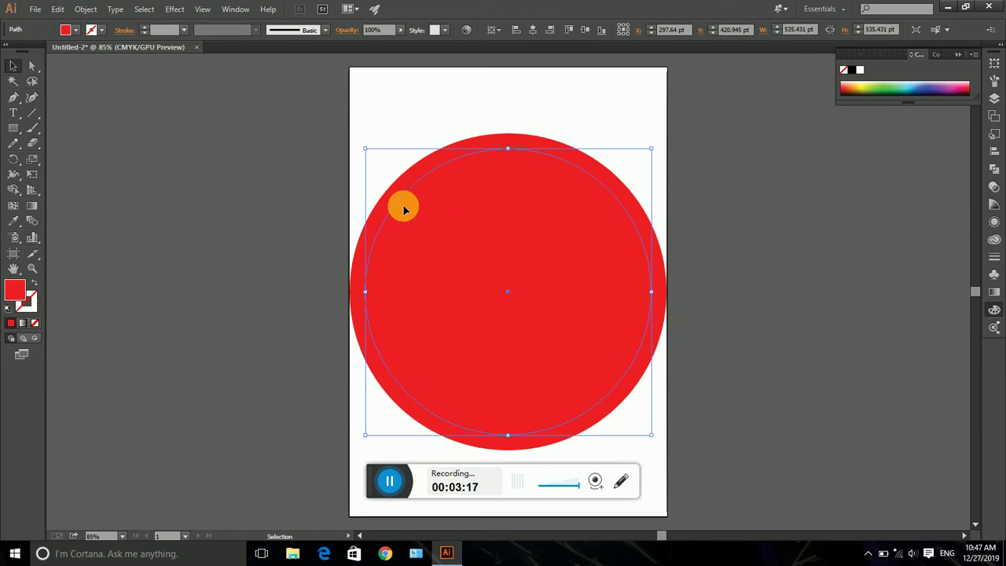
click(23, 322)
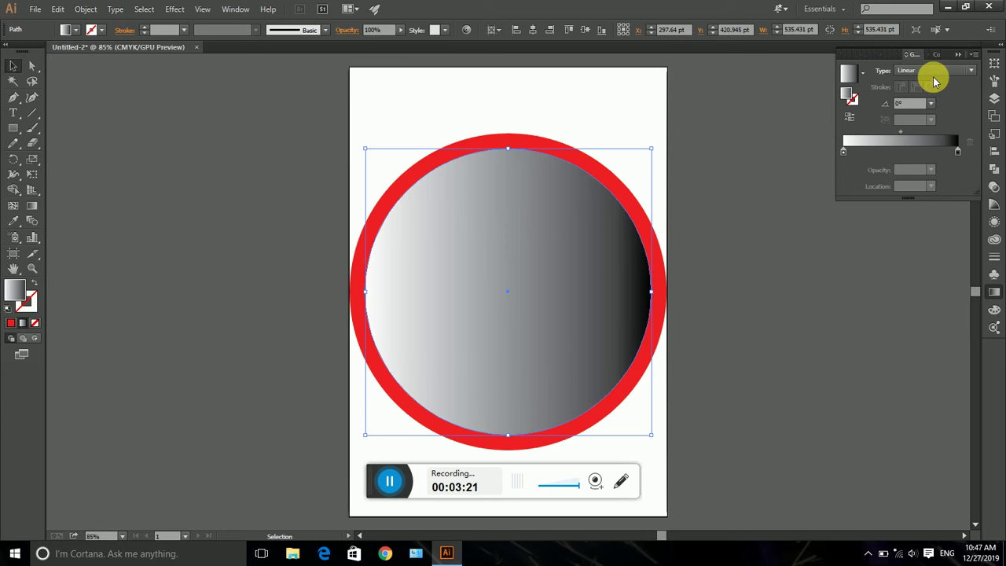
click(932, 70)
click(925, 93)
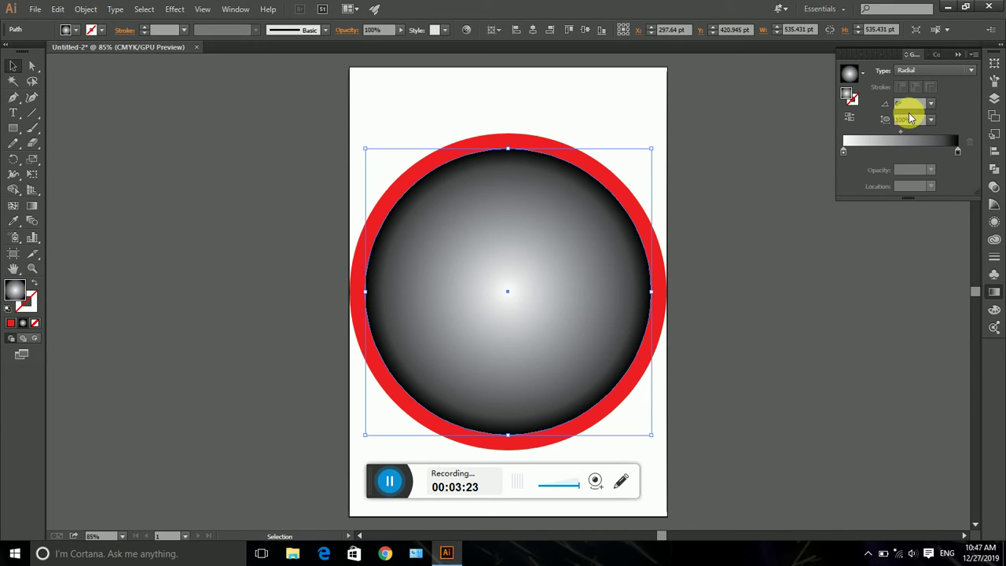
- Recolor the white stop of the inner circle's radial gradient to dark red, color 9B0404
double_click(841, 150)
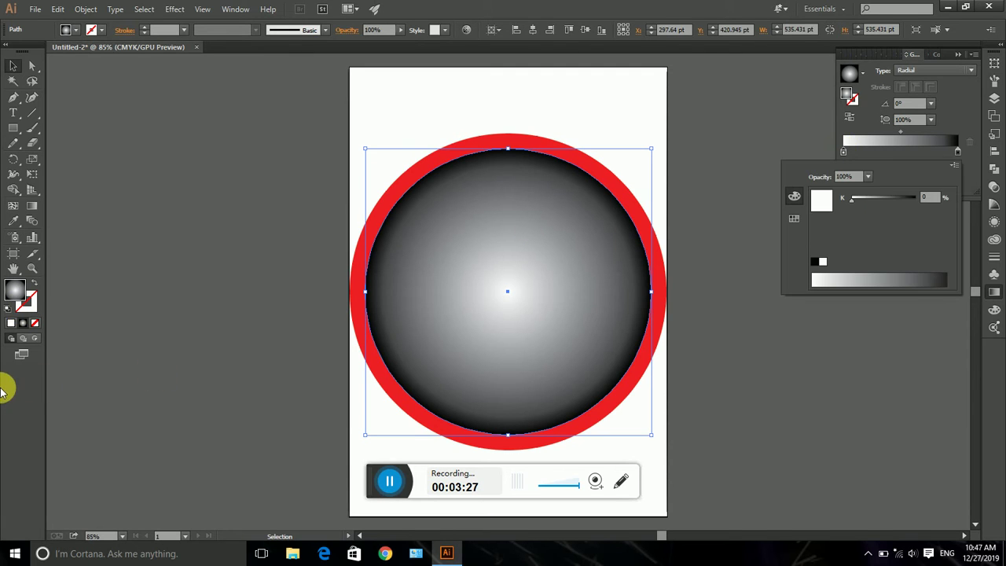
double_click(14, 290)
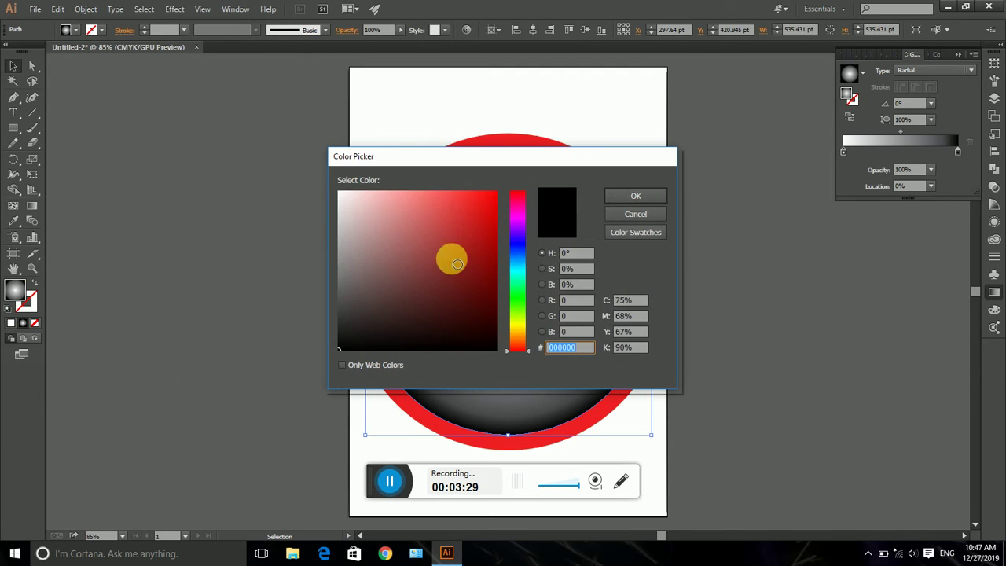
mouse_move(457, 264)
mouse_down()
mouse_move(496, 216)
mouse_move(497, 238)
mouse_up()
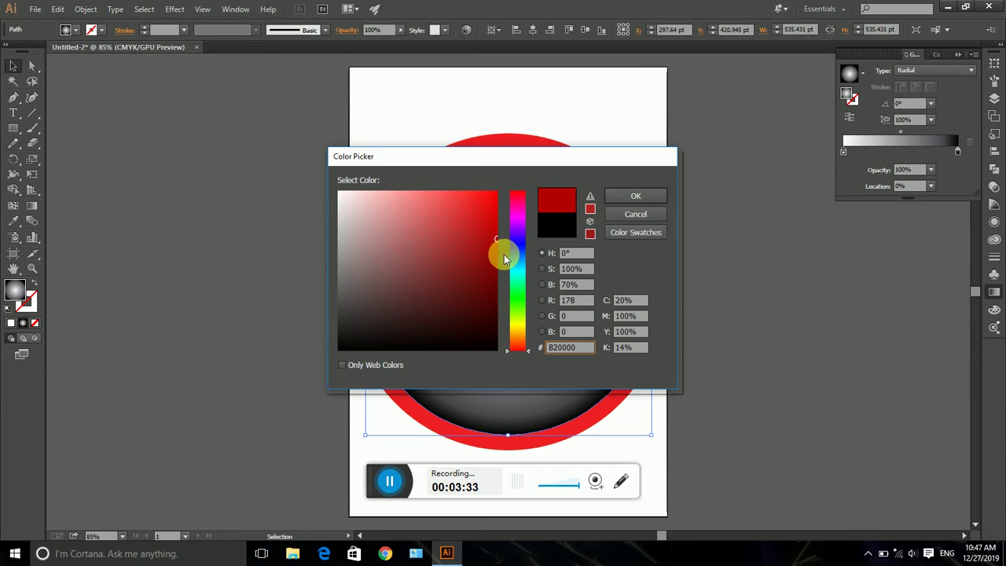
drag(503, 251, 494, 252)
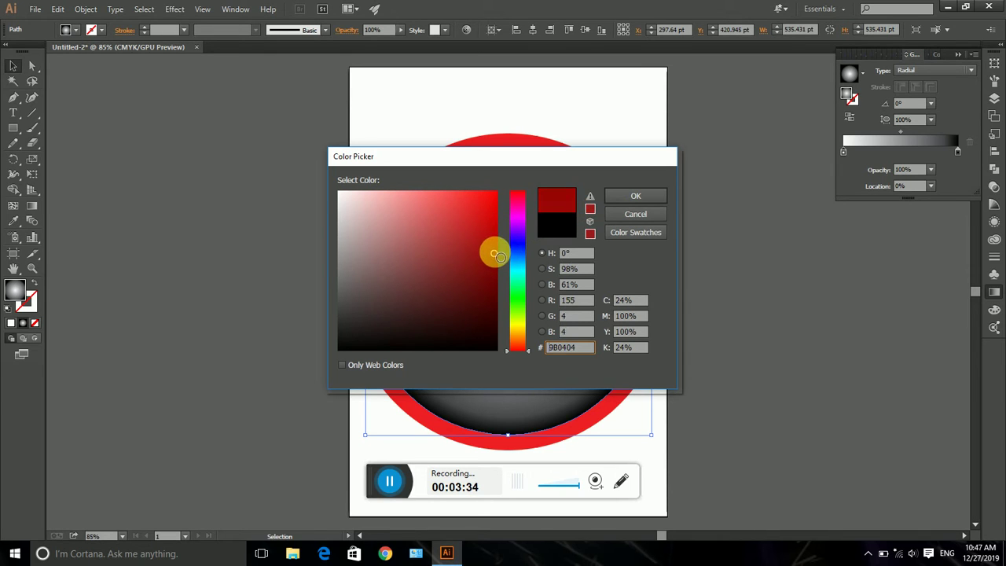
click(635, 196)
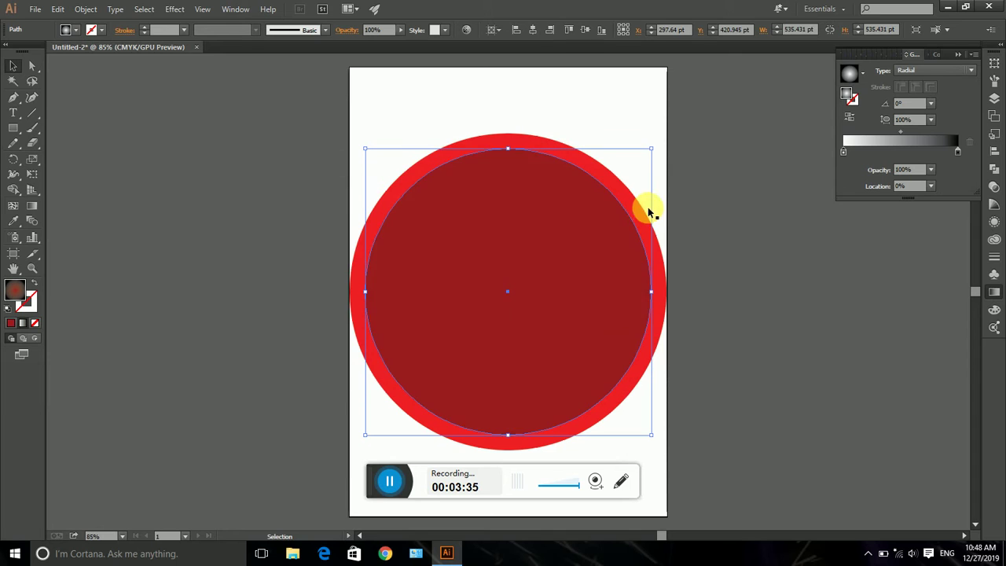
- Recolor the black stop of the inner circle's radial gradient to bright red, color FF0303
double_click(958, 152)
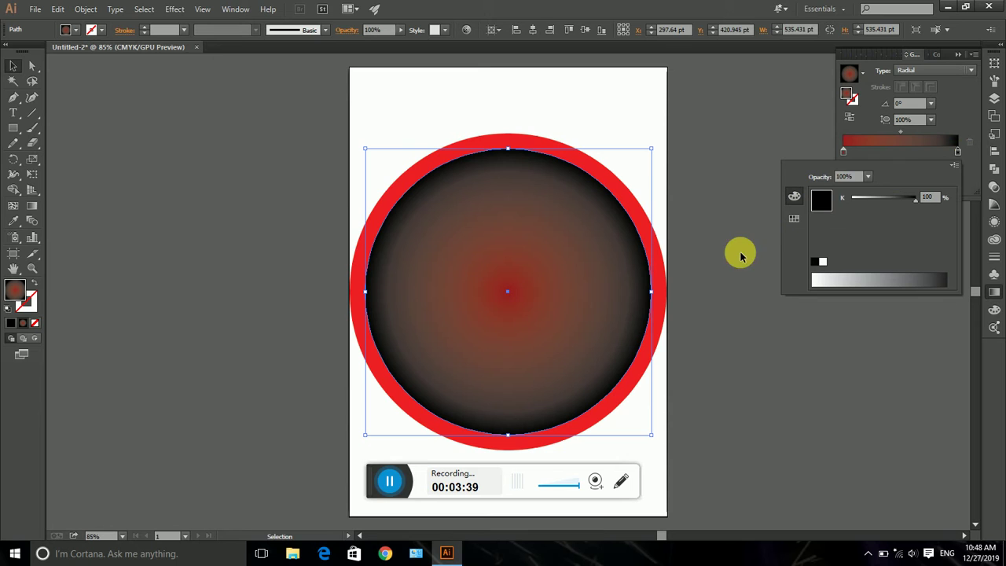
double_click(15, 289)
drag(469, 222, 504, 185)
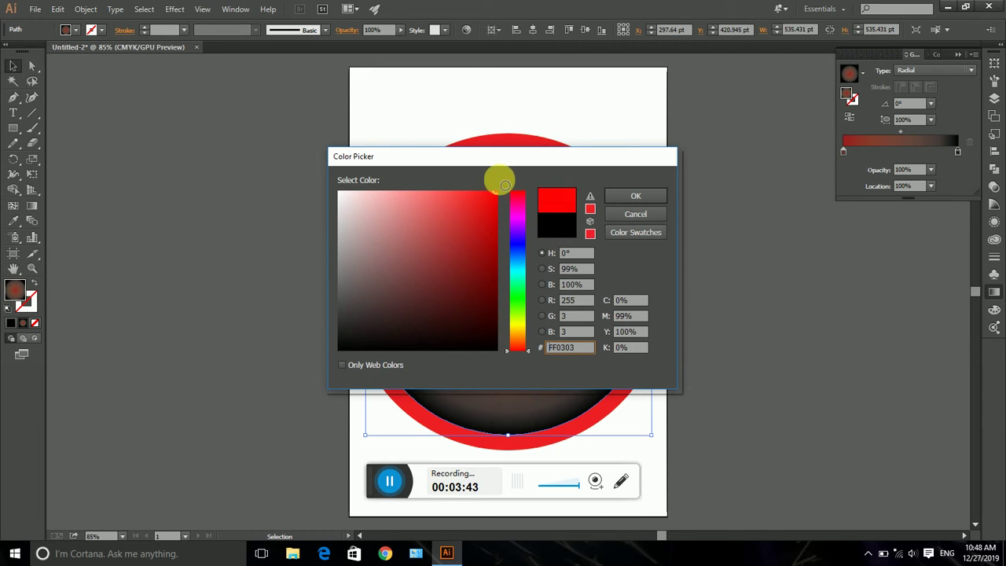
click(620, 196)
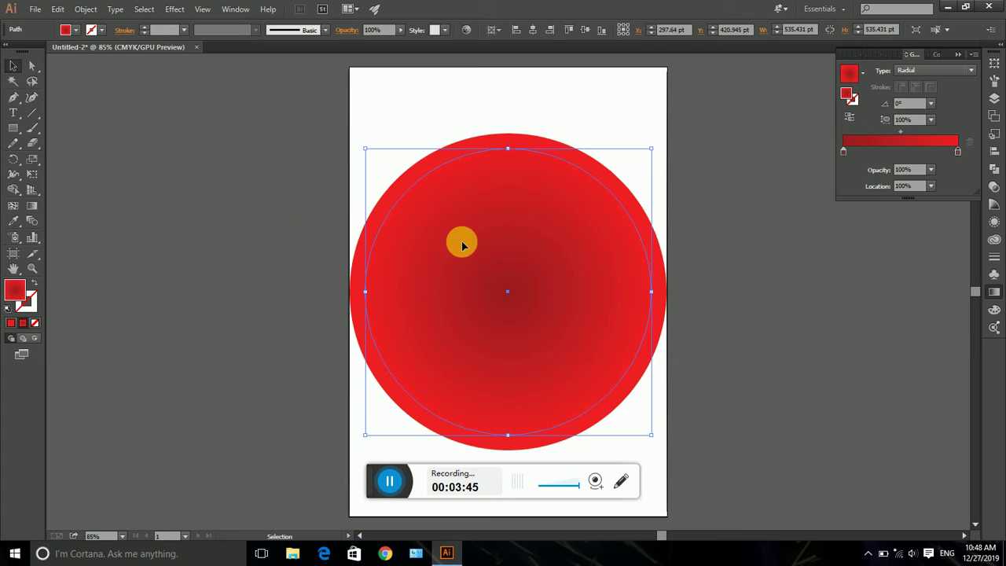
- Swap the gradient stops so bright red sits at 0% in the circle's center and dark red at 100%
mouse_move(957, 154)
mouse_down()
mouse_move(841, 152)
mouse_move(970, 150)
mouse_up()
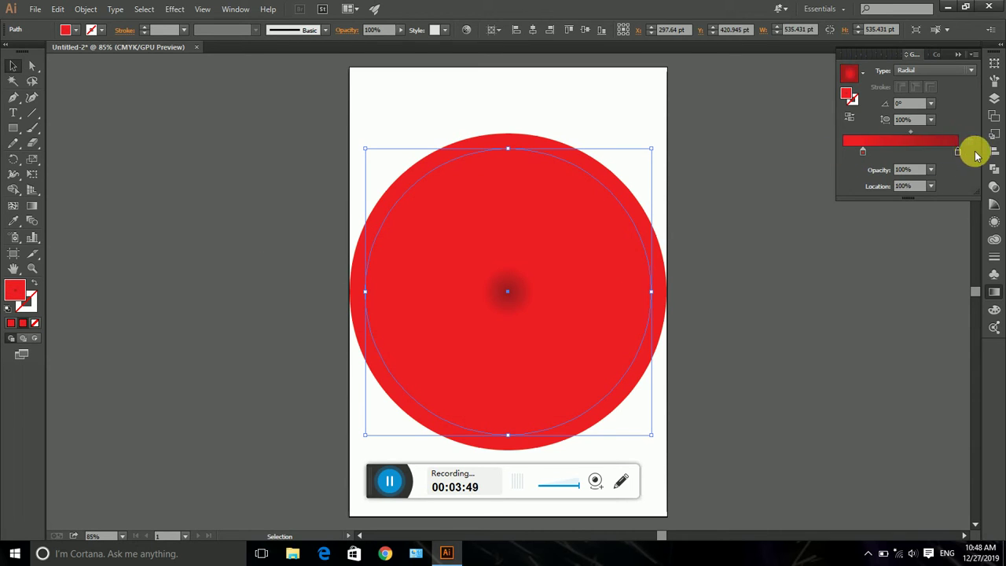
drag(861, 154, 836, 153)
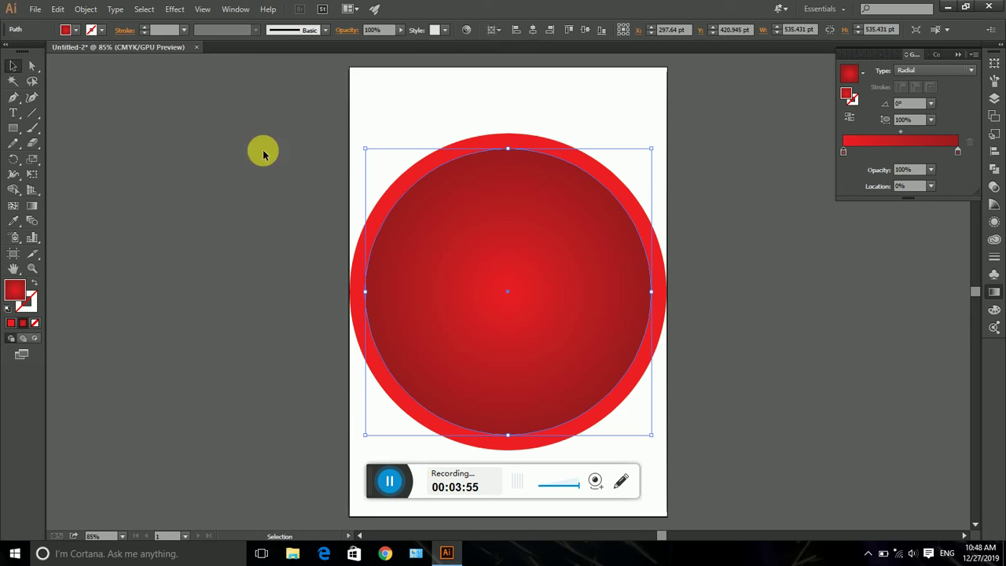
click(242, 187)
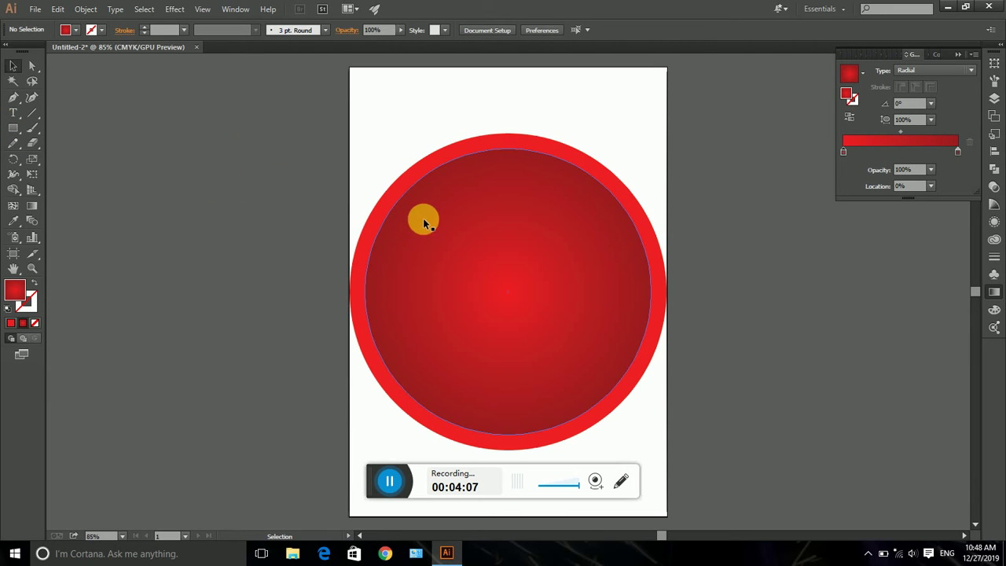
- Duplicate the gradient circle outside the artboard, and place a second copy overlapping it diagonally up and to the left
drag(517, 235, 198, 242)
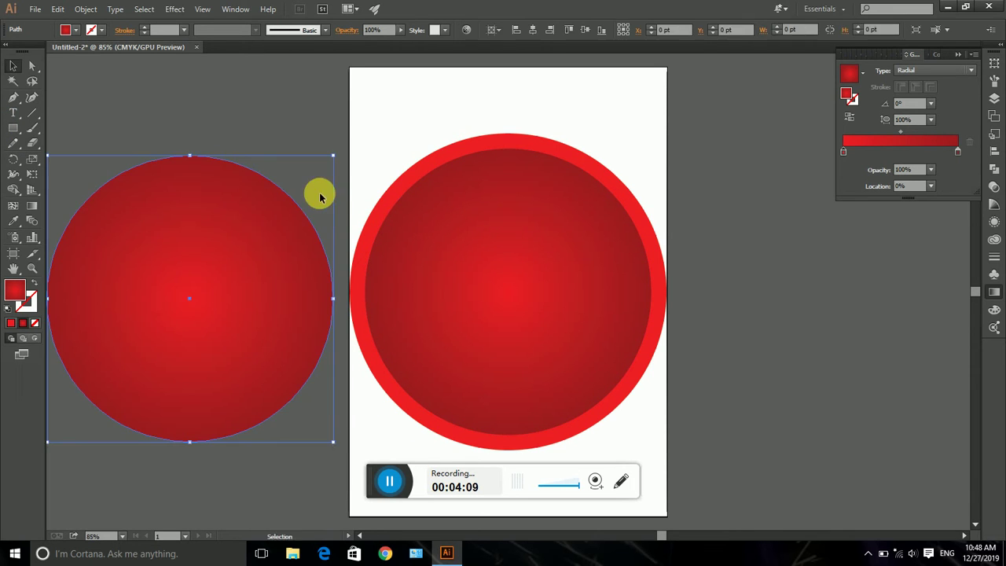
drag(408, 183, 534, 197)
drag(501, 236, 457, 238)
drag(396, 317, 274, 246)
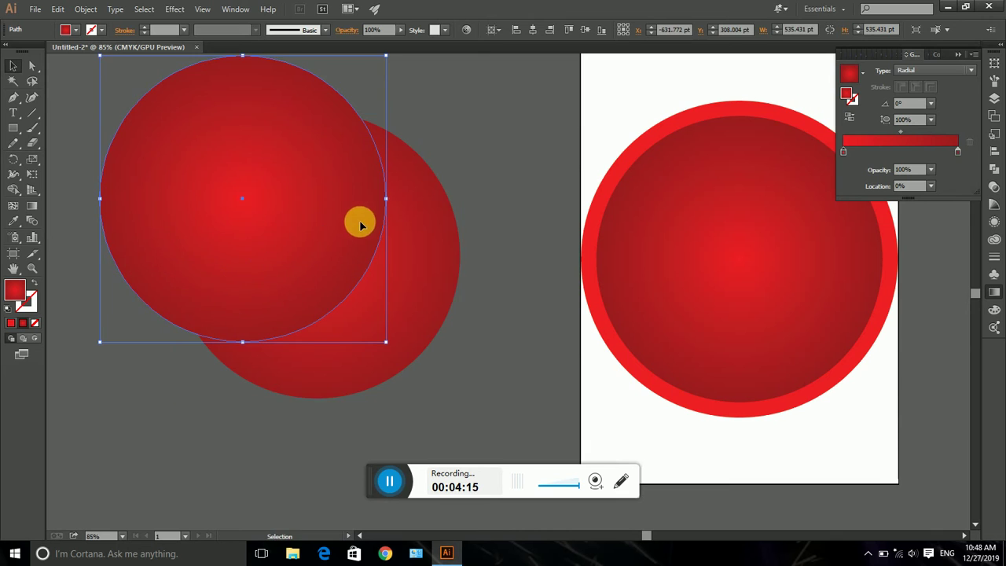
- Enlarge the front copy of the gradient circle proportionally to about 674 pt
key(ctrl+minus)
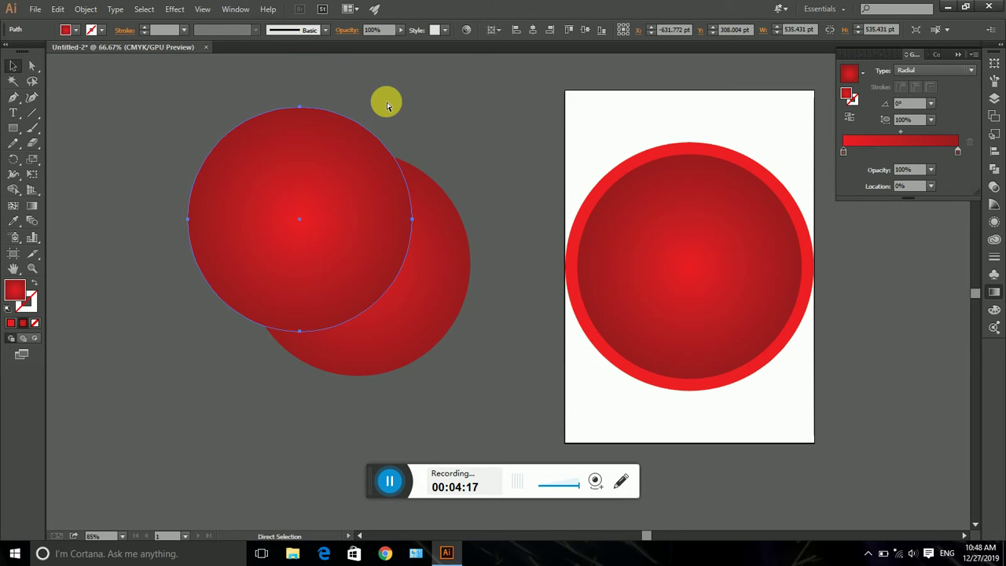
drag(414, 112, 469, 74)
click(454, 410)
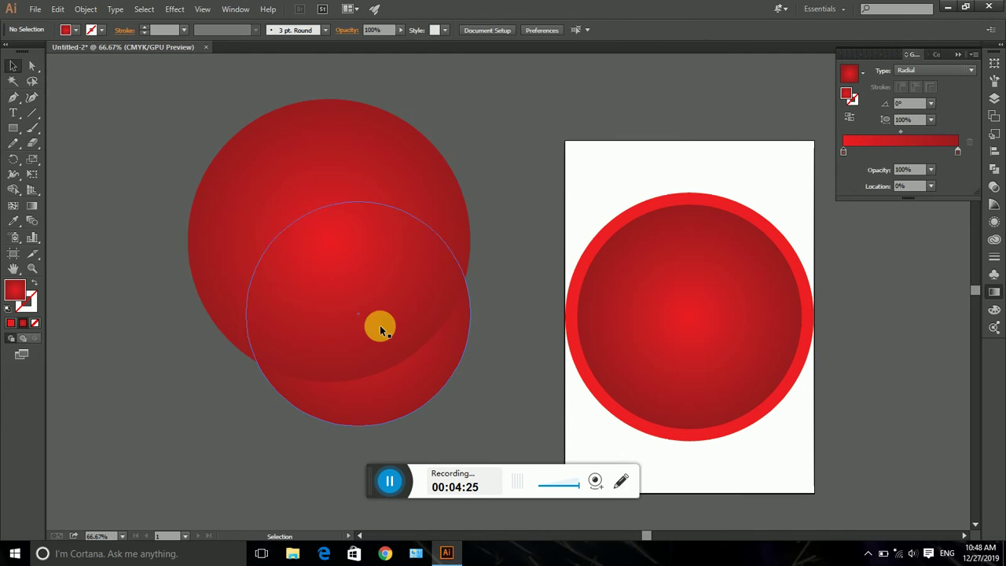
- Nudge the enlarged circle up by about 17 pt and select both overlapping circles outside the artboard
click(381, 330)
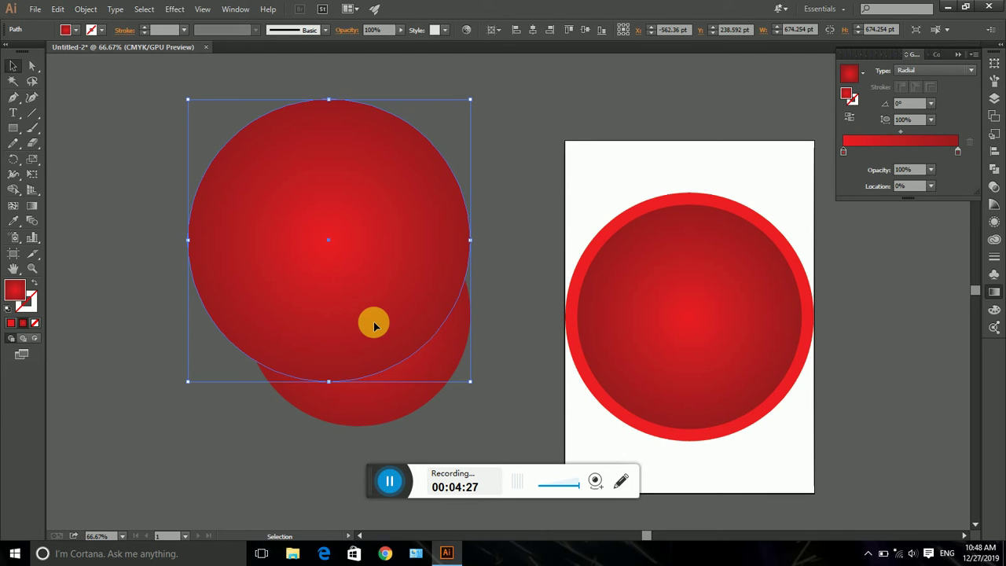
key(Up)
key(Up)
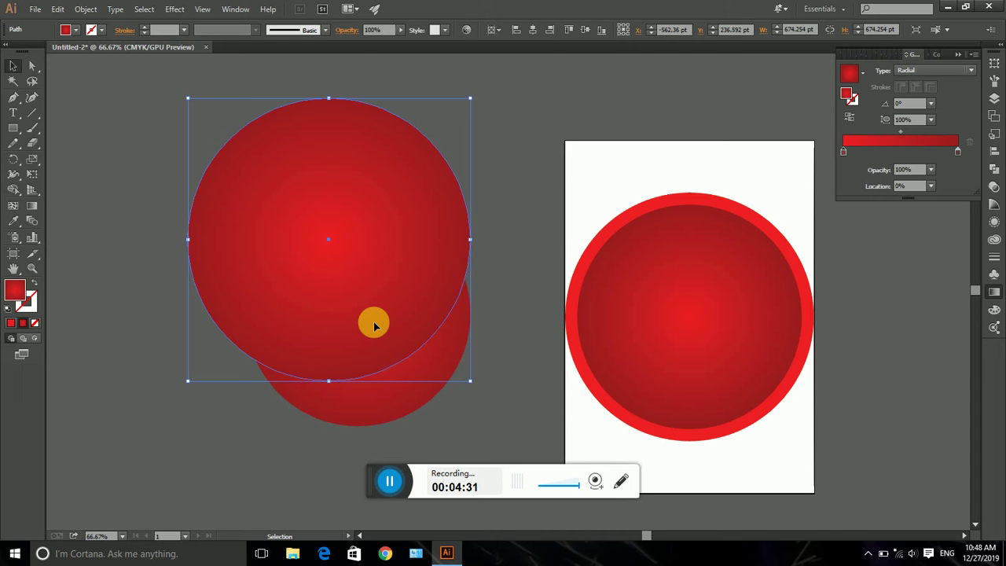
key(Up)
key(Up)
key(Up)
key(Up)
key(Up)
key(Up)
key(Up)
key(Up)
key(Up)
key(Up)
key(Up)
key(Up)
key(Up)
key(Up)
key(Up)
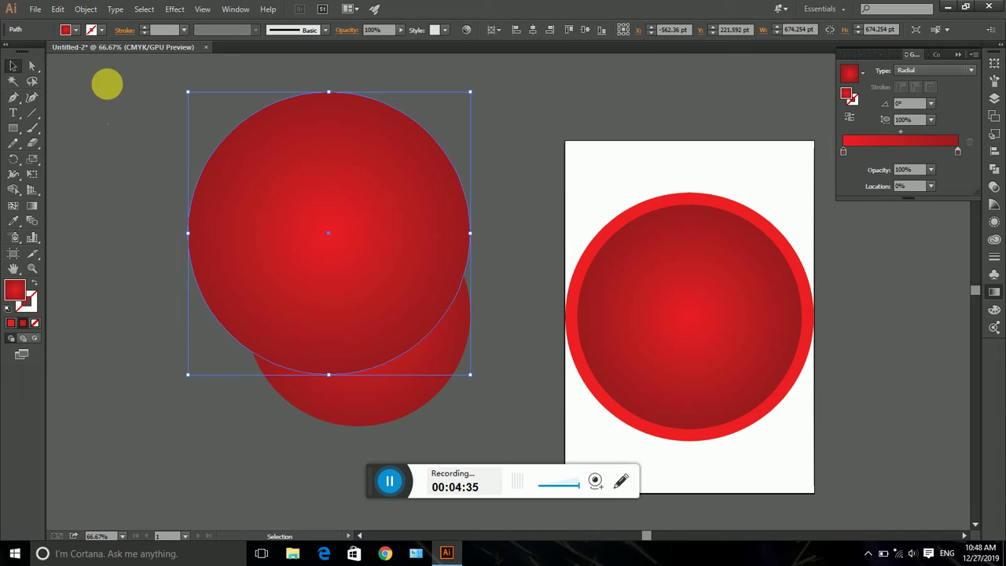
drag(118, 62, 474, 431)
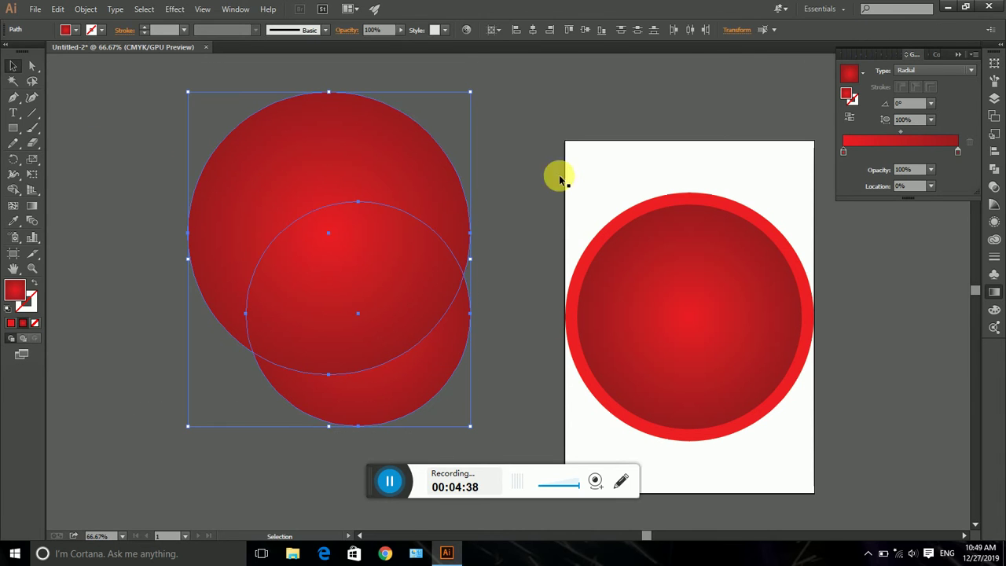
click(234, 10)
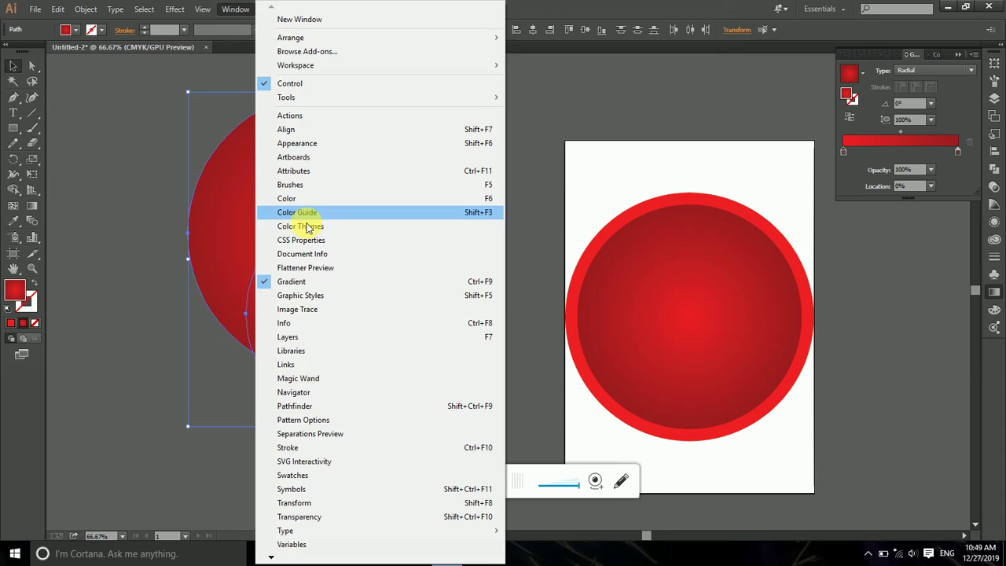
click(328, 422)
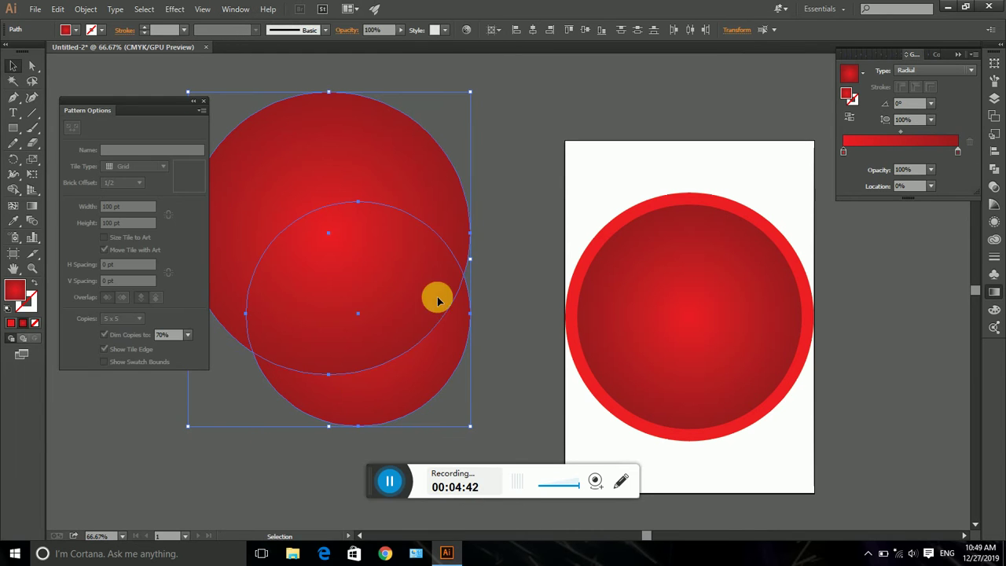
click(203, 102)
- Subtract the larger front circle from the circle behind it with Pathfinder's Minus Front to form a crescent
click(234, 10)
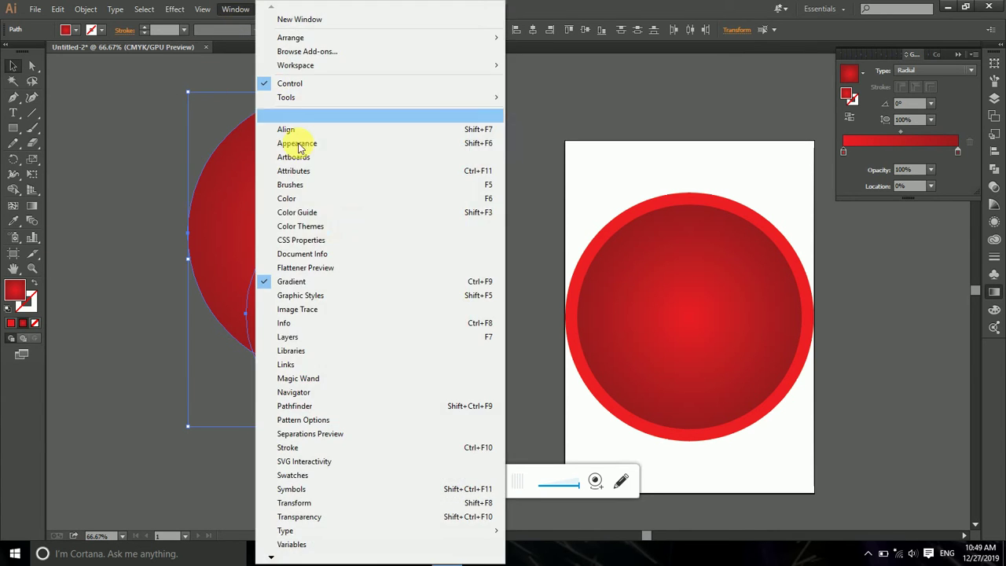
click(328, 407)
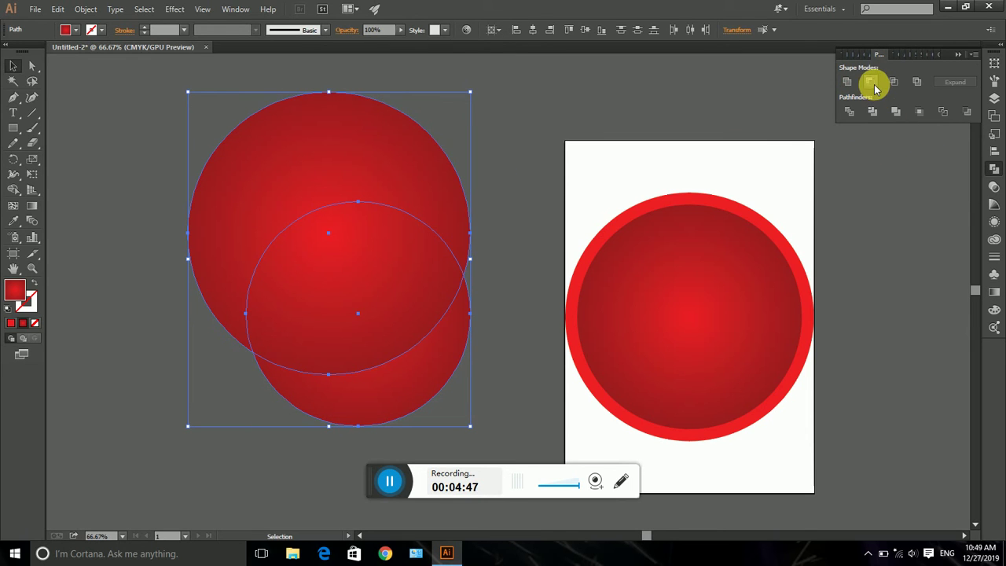
click(871, 83)
click(426, 169)
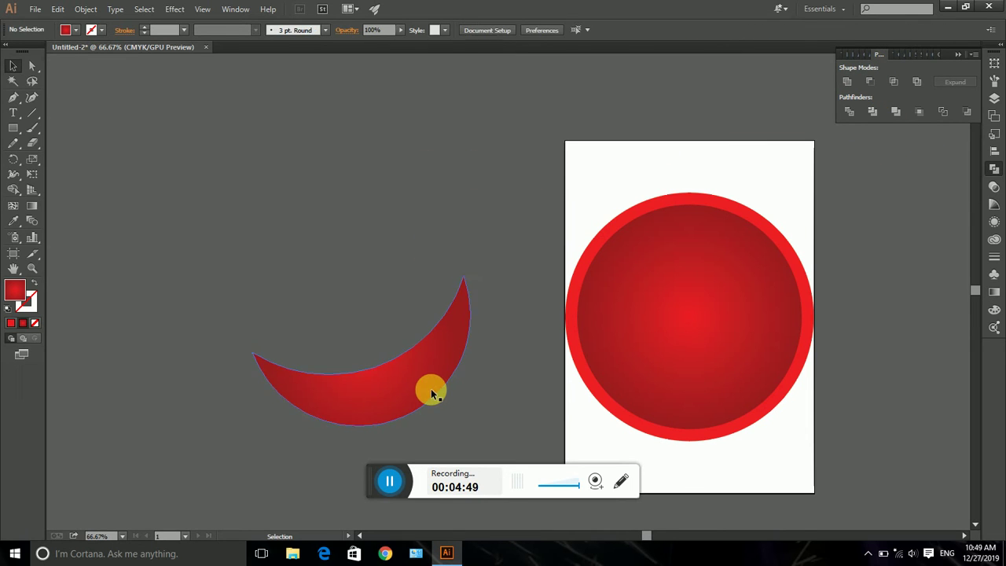
- Recolor the crescent's fill to a very dark red
click(431, 391)
double_click(11, 293)
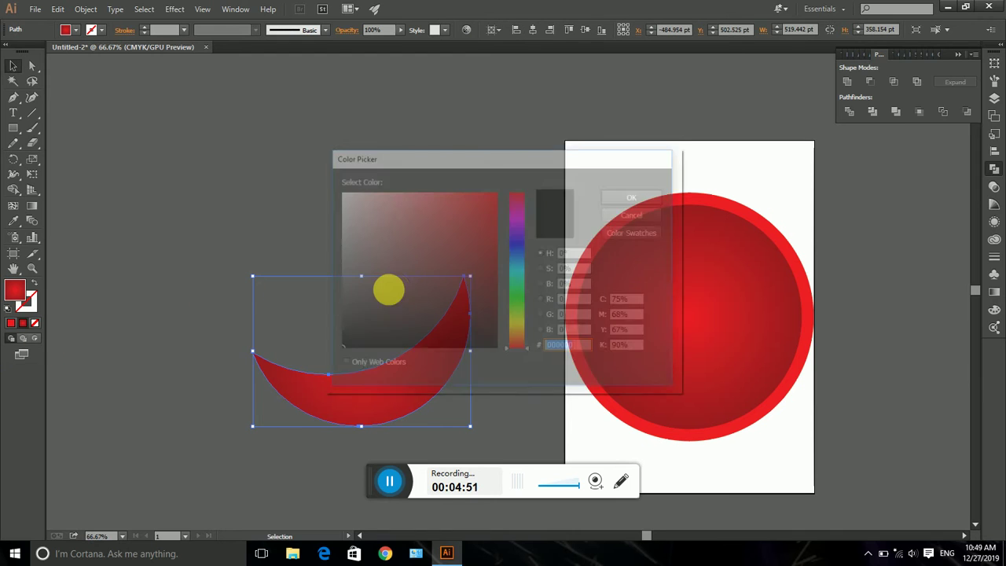
drag(456, 276, 509, 311)
click(617, 203)
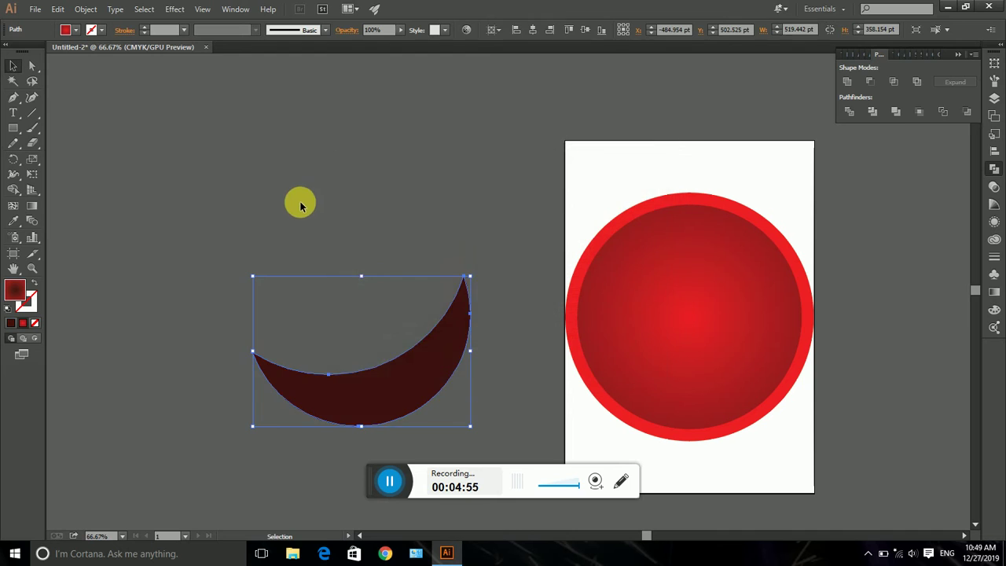
- Switch the crescent's fill from the gradient to the solid very dark red and deselect it
click(301, 204)
click(378, 390)
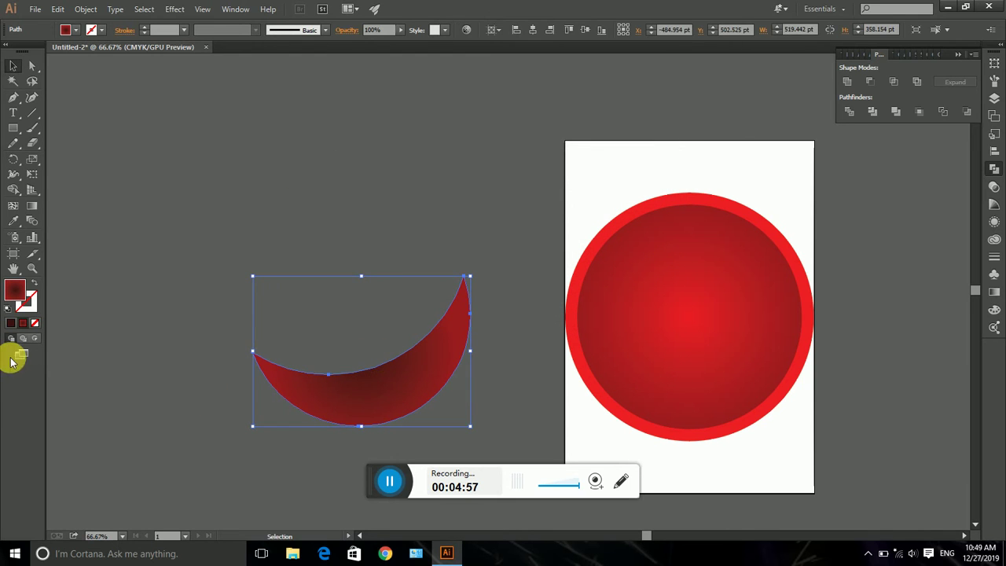
click(11, 338)
click(299, 315)
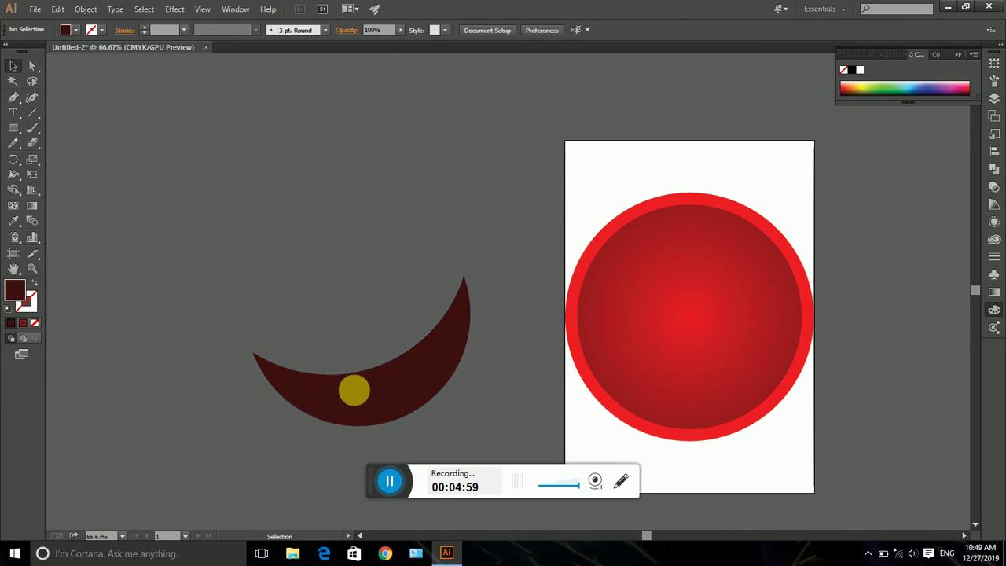
- Move the dark crescent onto the lower edge of the inner gradient circle and set its opacity to 50%
drag(382, 389, 695, 402)
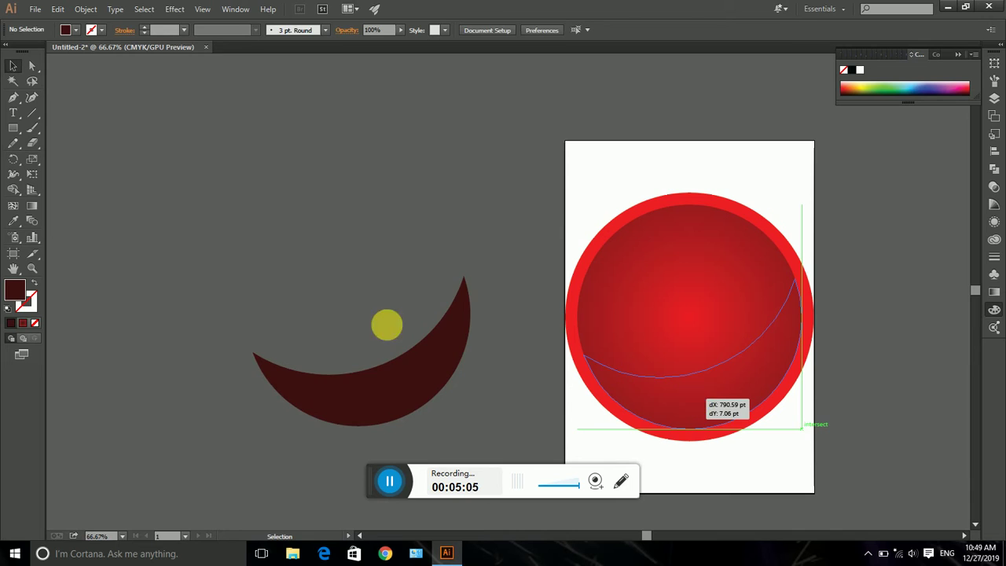
click(296, 275)
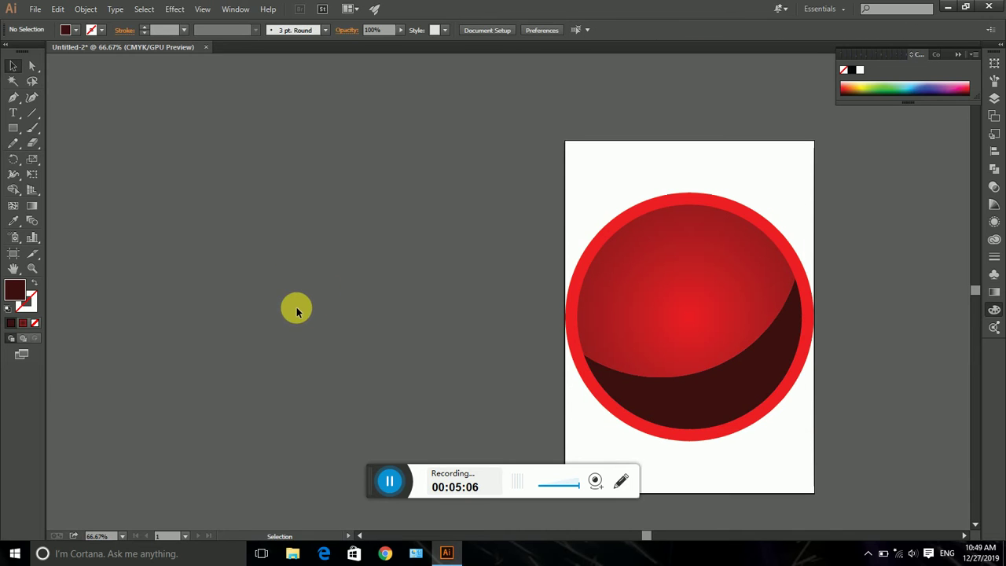
click(707, 387)
click(388, 35)
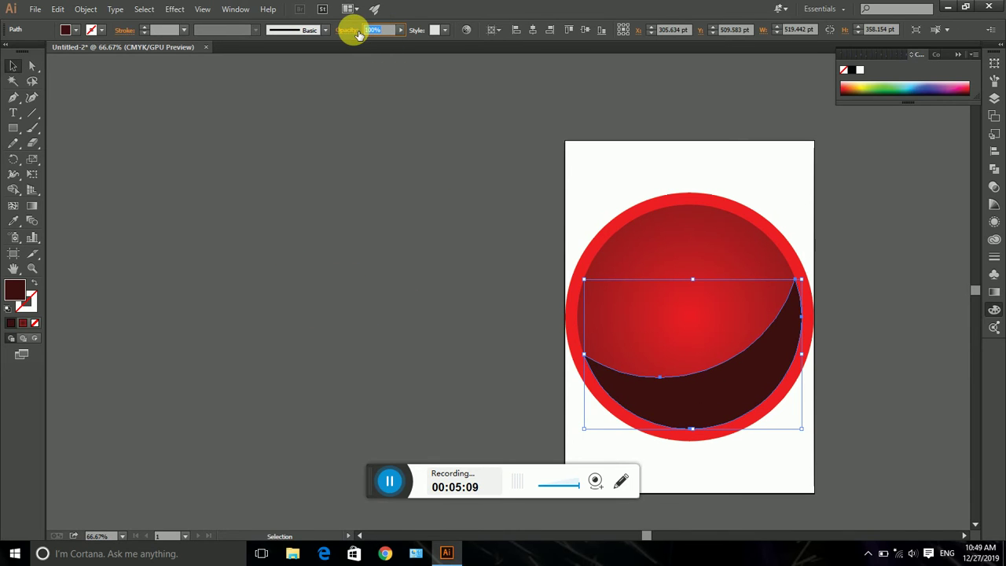
key(Return)
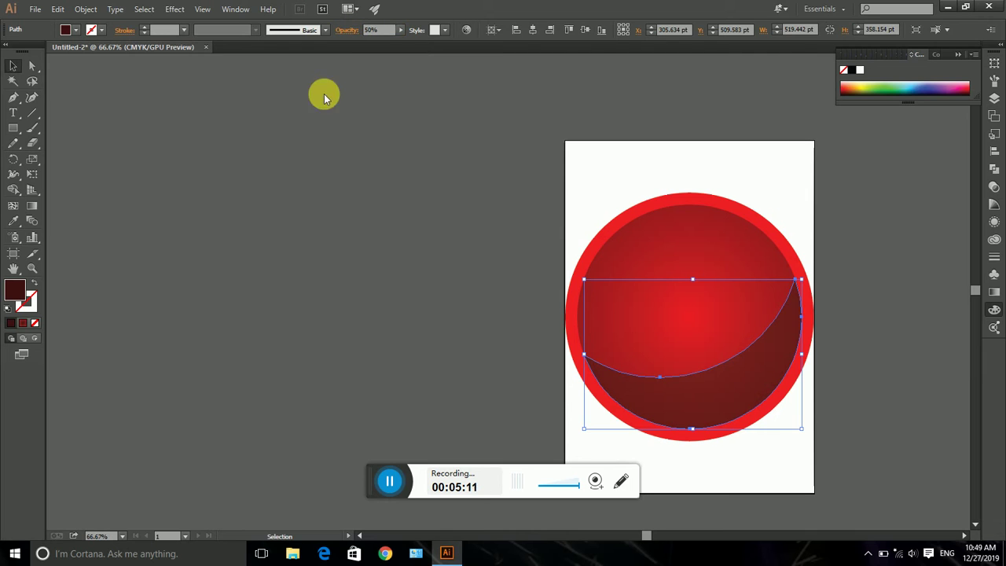
click(337, 173)
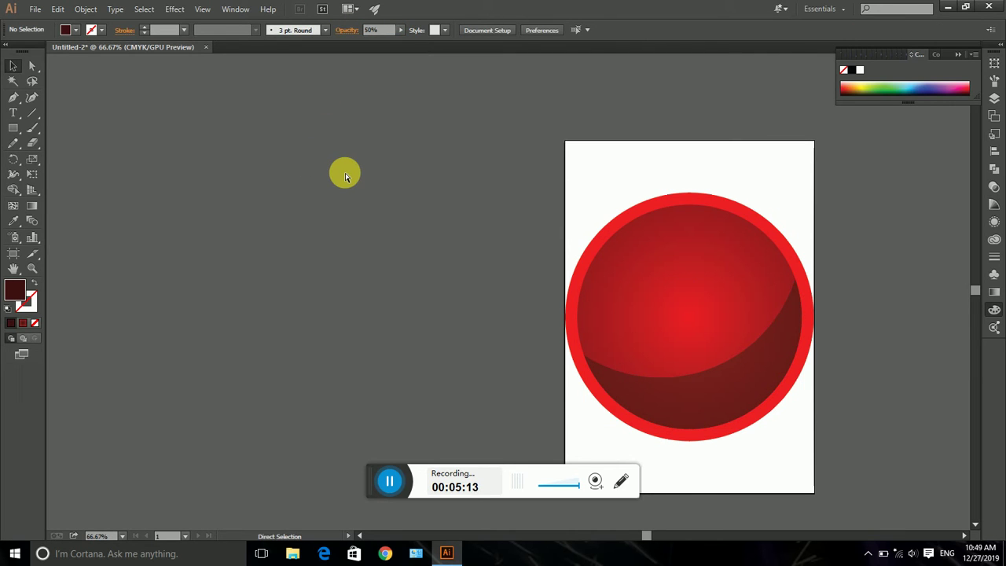
- Fit the artboard in view and add the text SALE on the empty canvas beside it
key(ctrl+0)
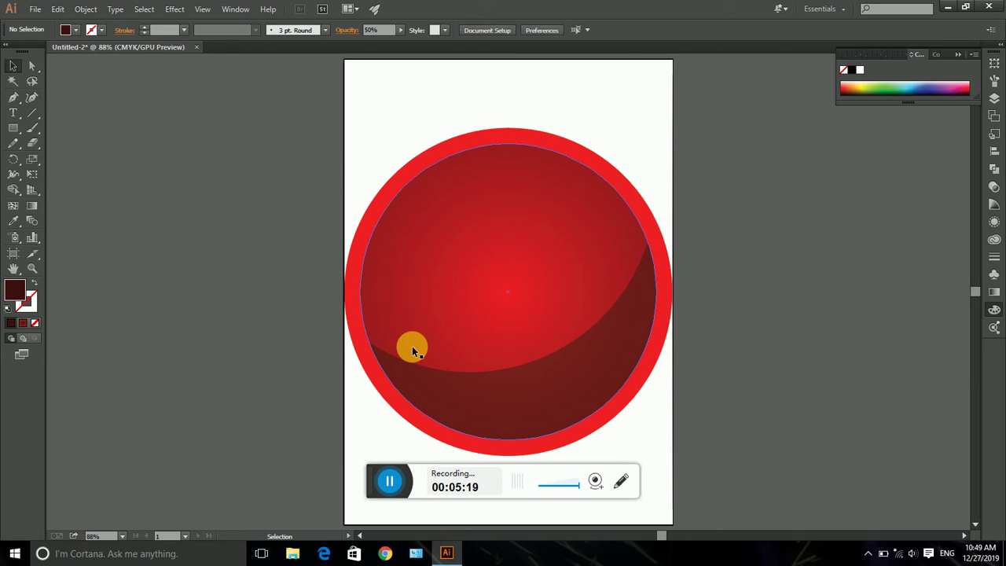
click(13, 114)
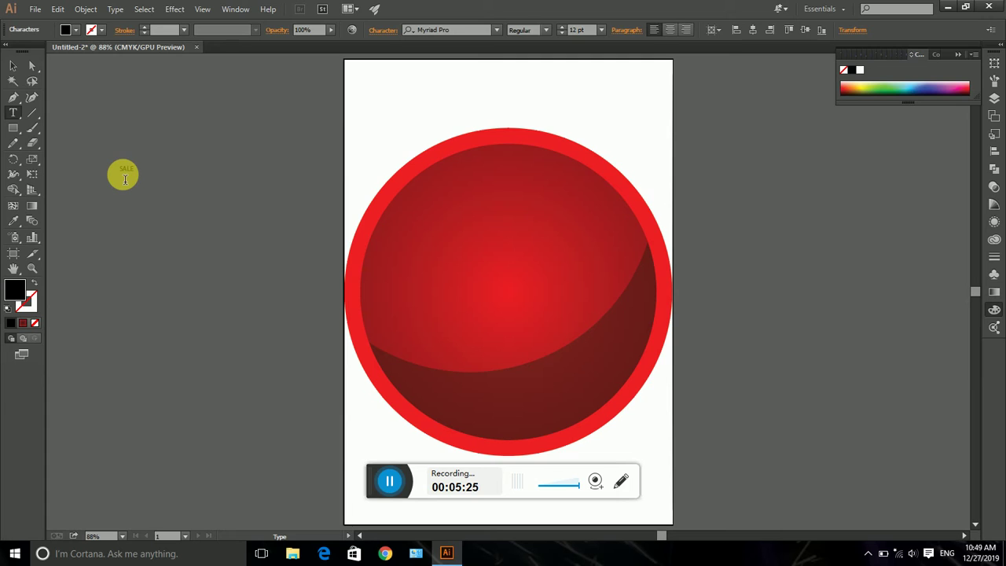
click(12, 66)
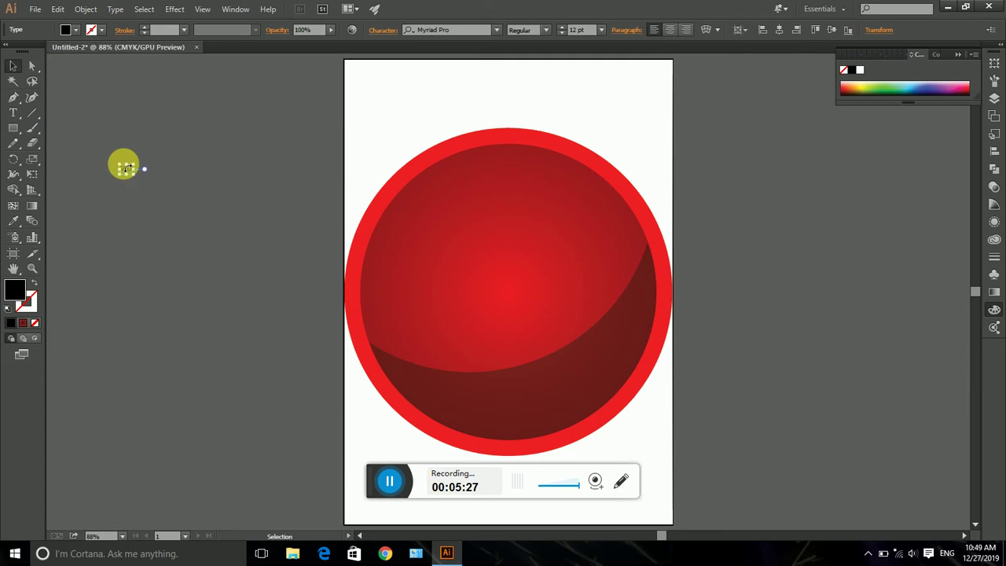
- Enlarge the SALE text to about 41 pt, duplicate it below and change the copy to FLAT
drag(138, 178, 143, 228)
click(160, 236)
double_click(149, 226)
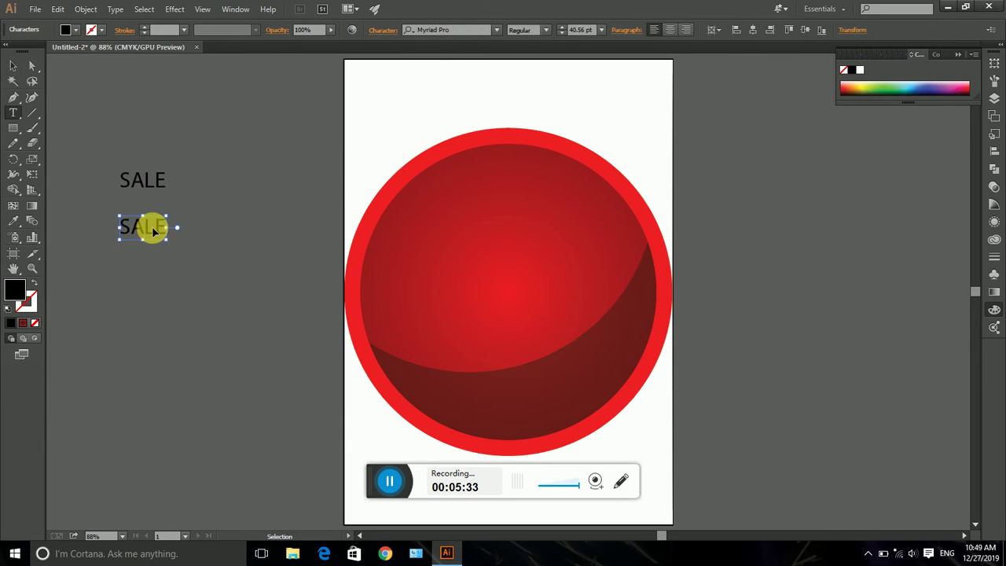
double_click(153, 231)
text(FLAT)
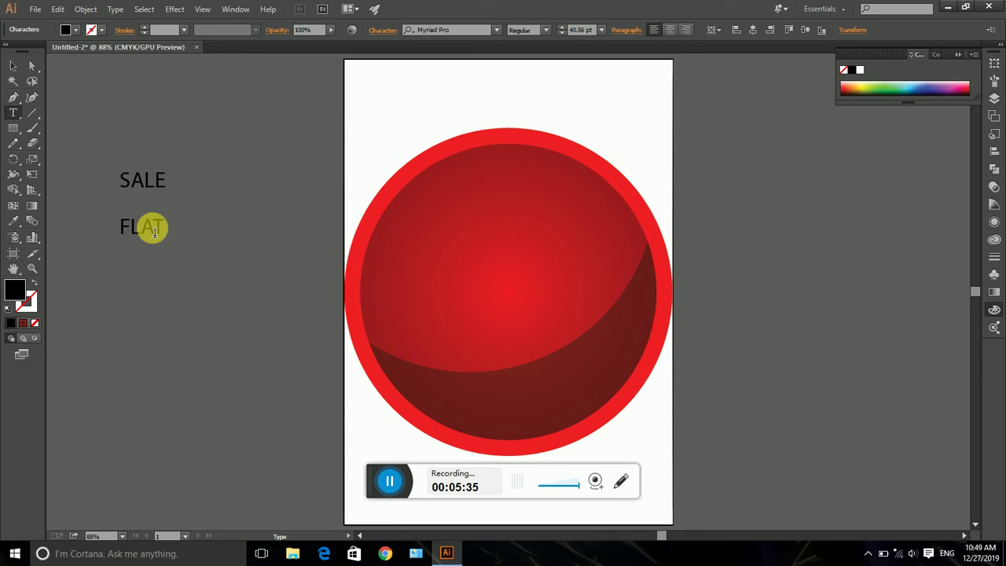
click(14, 67)
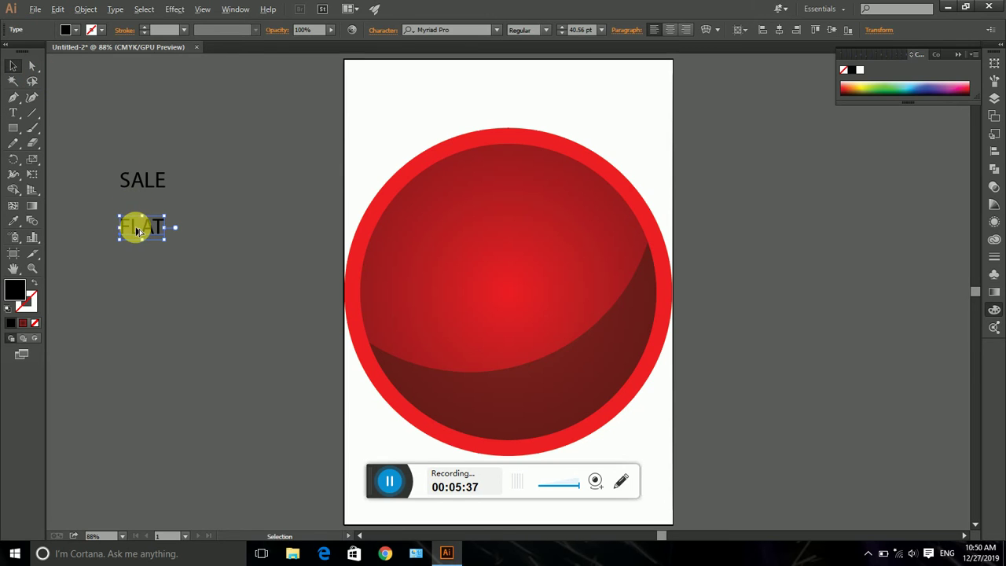
- Duplicate the FLAT text below itself and change the copy to 20%
alt+drag(138, 231, 140, 274)
double_click(142, 274)
double_click(151, 282)
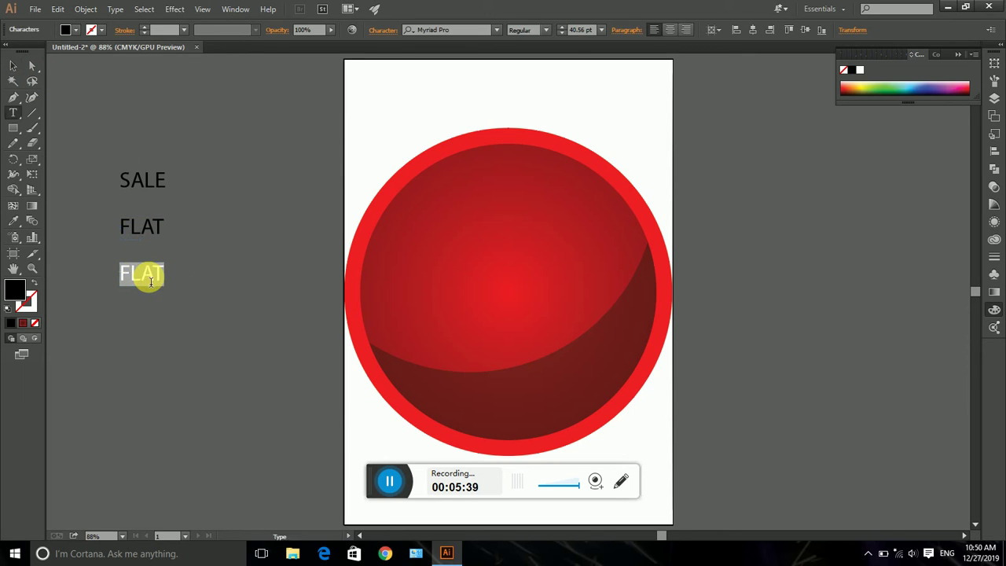
text(5)
click(13, 66)
- Duplicate the 20% text below itself and change the copy to OFF
alt+drag(137, 274, 139, 302)
double_click(146, 306)
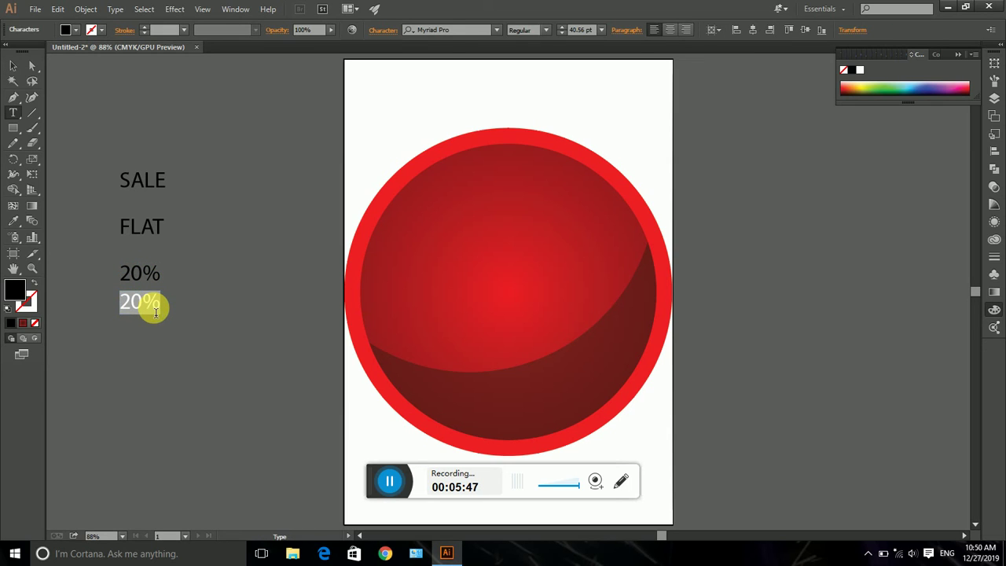
text(OFF)
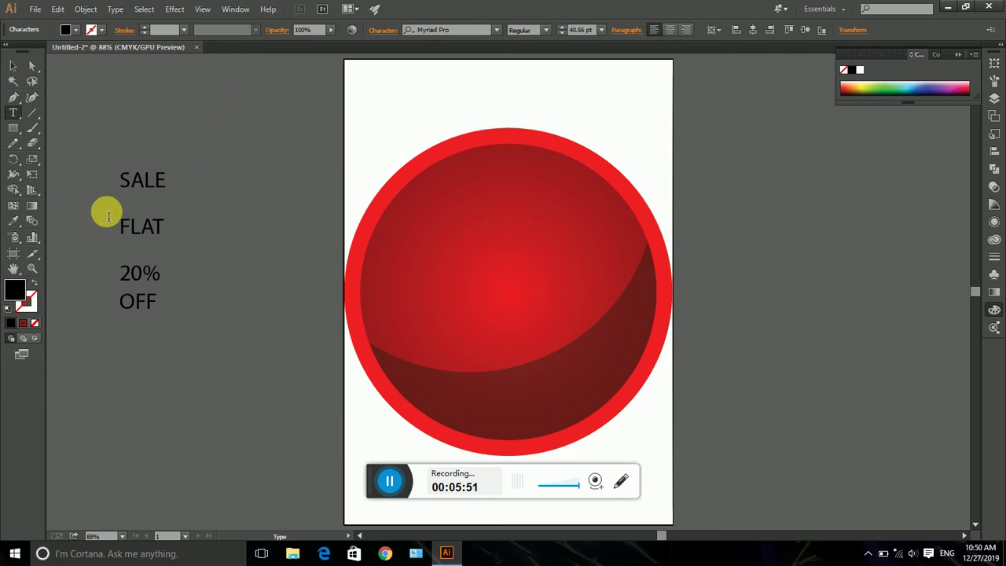
click(14, 65)
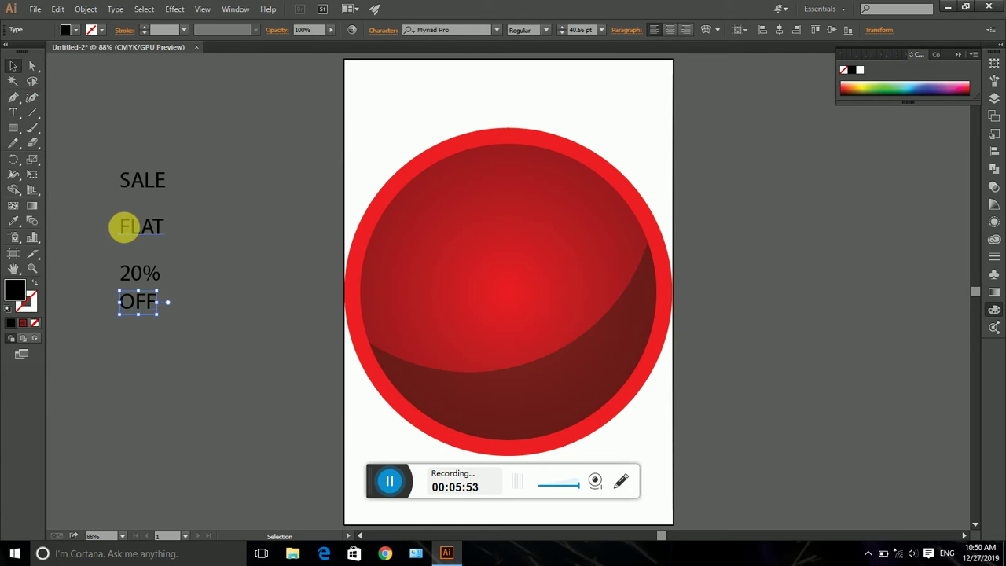
- Enlarge the FLAT text to about 76 pt and set its font to NewsGoth BT Bold
click(124, 227)
drag(168, 221, 206, 198)
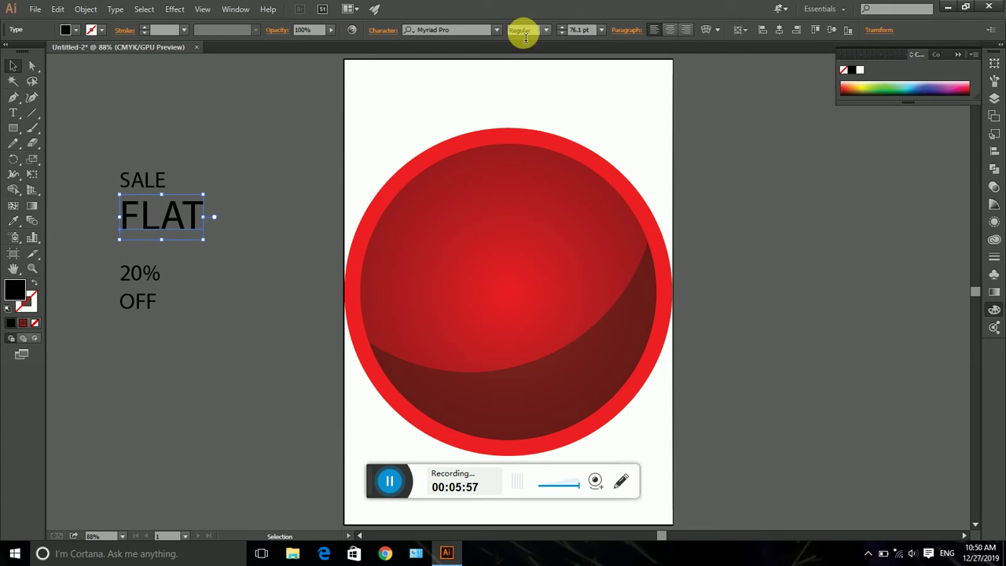
click(480, 33)
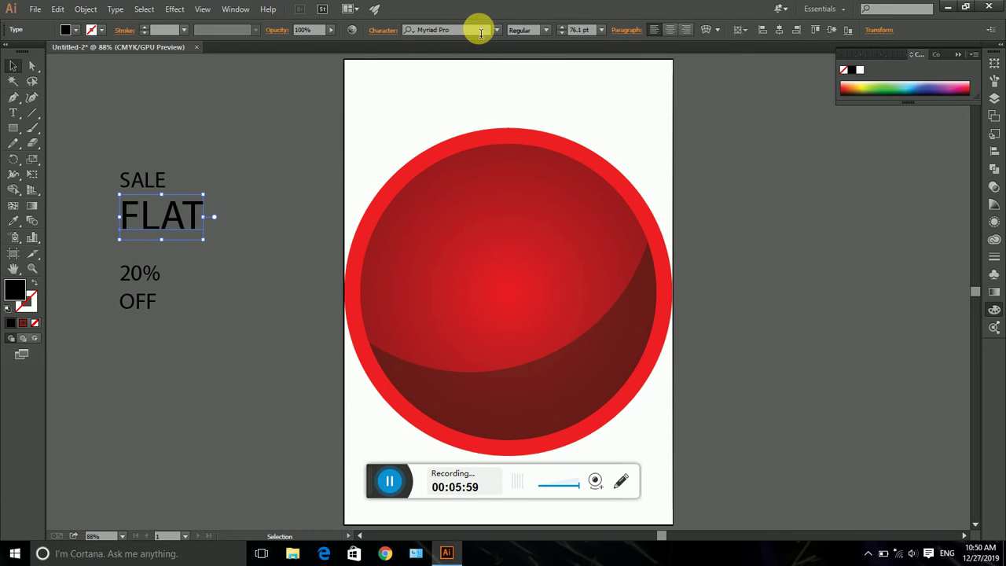
click(475, 34)
key(Down)
key(Down)
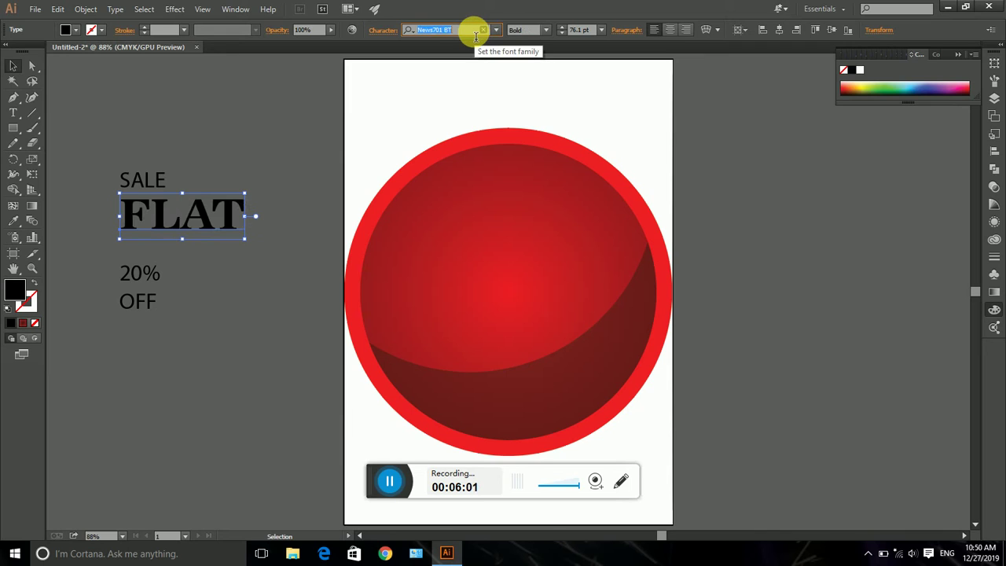
key(Down)
key(Down)
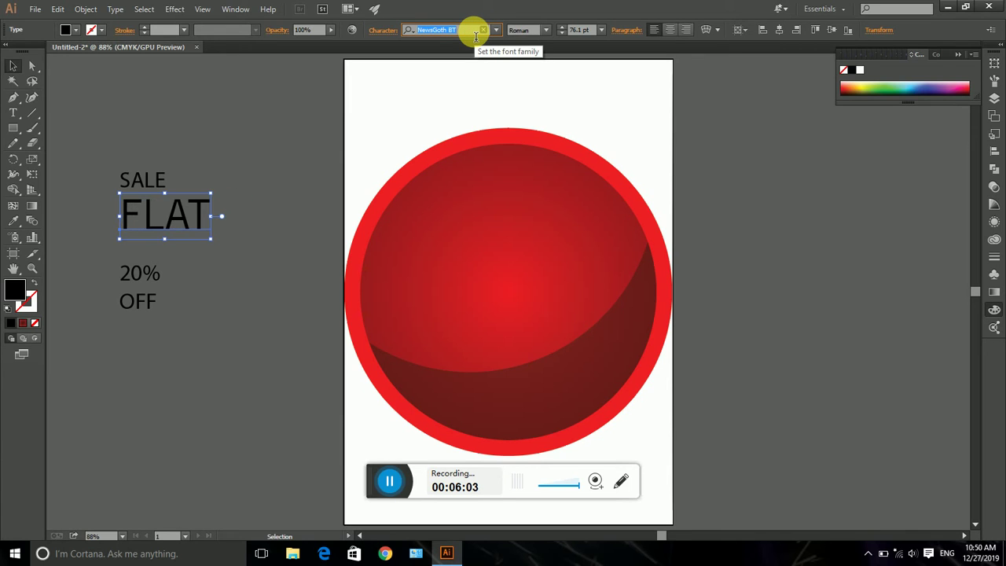
key(Down)
key(Down)
key(Down)
key(Down)
key(Down)
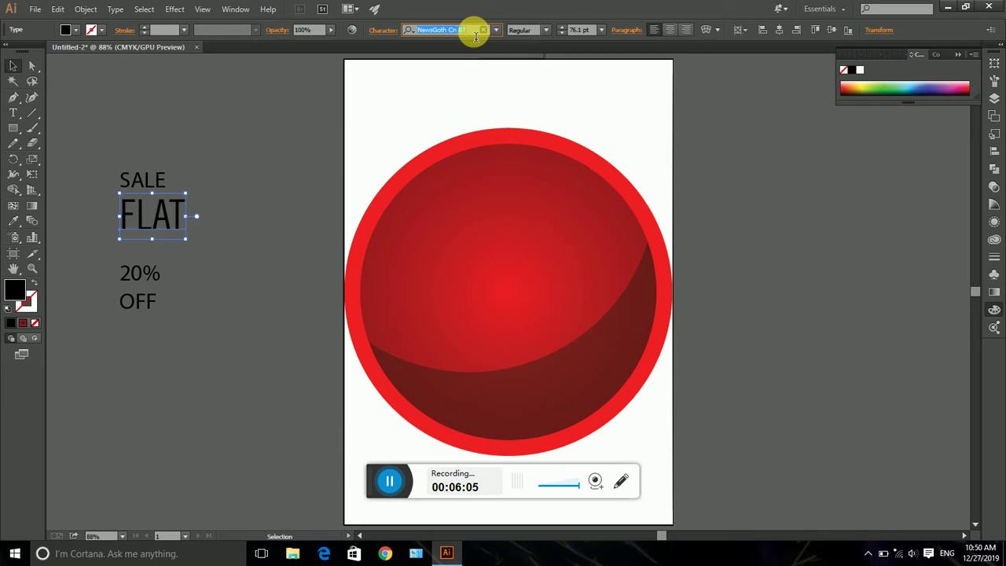
key(Up)
key(Up)
key(Down)
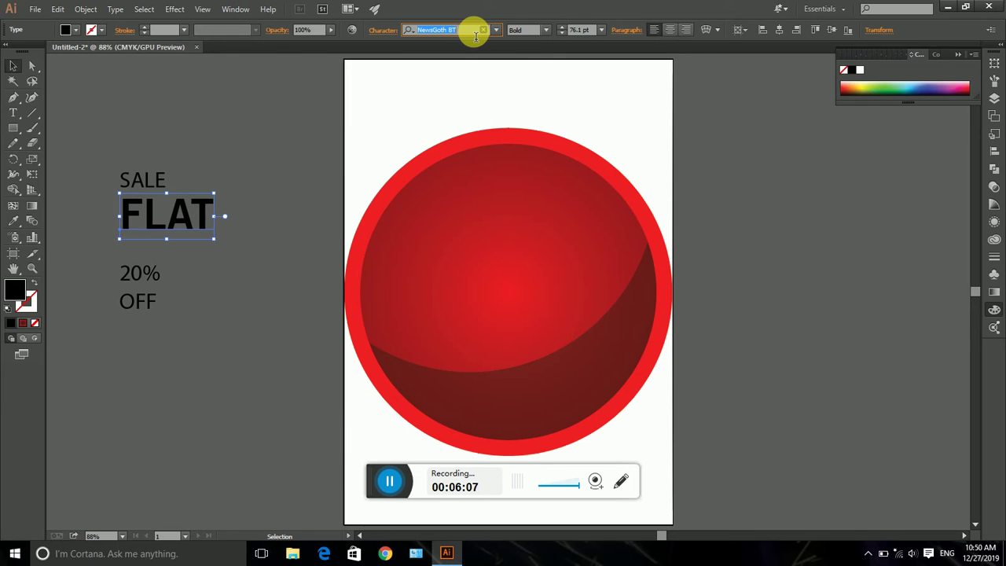
key(Down)
key(Down)
key(Up)
key(Up)
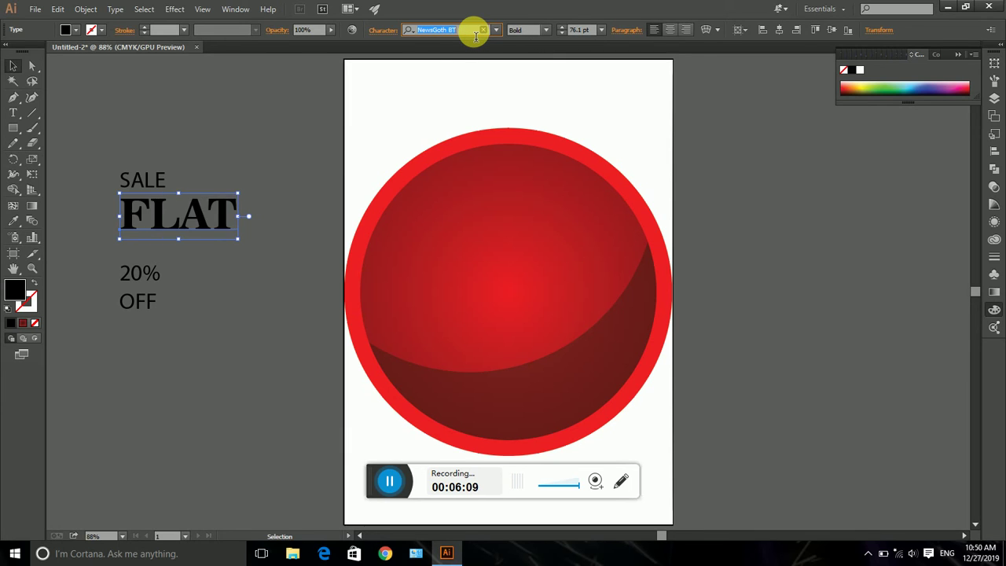
key(Down)
click(350, 139)
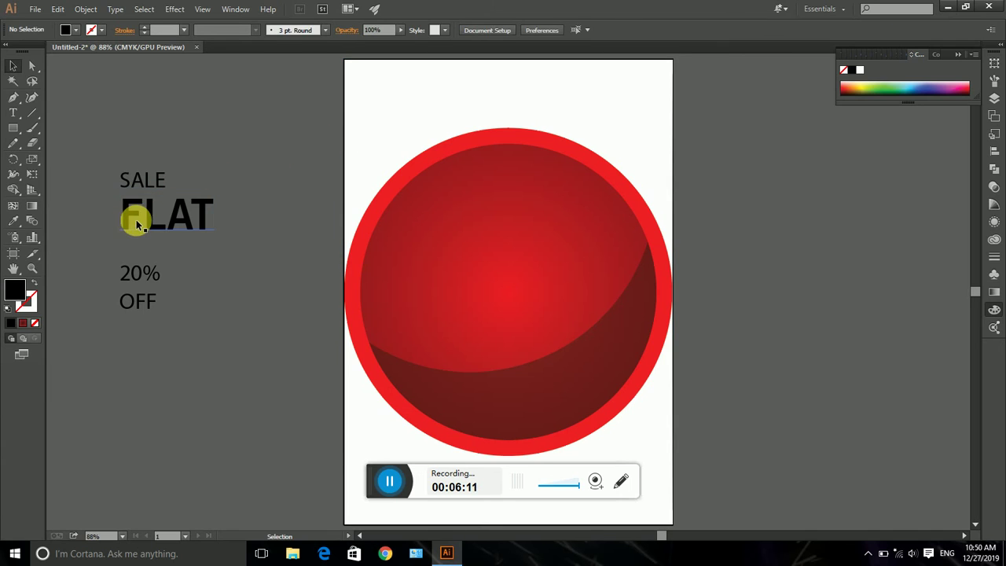
click(155, 212)
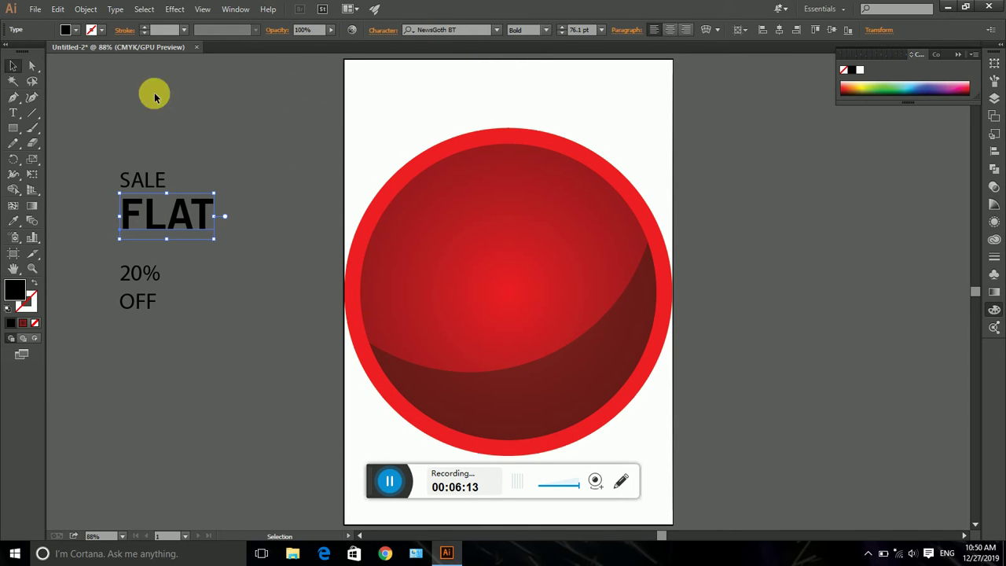
click(107, 120)
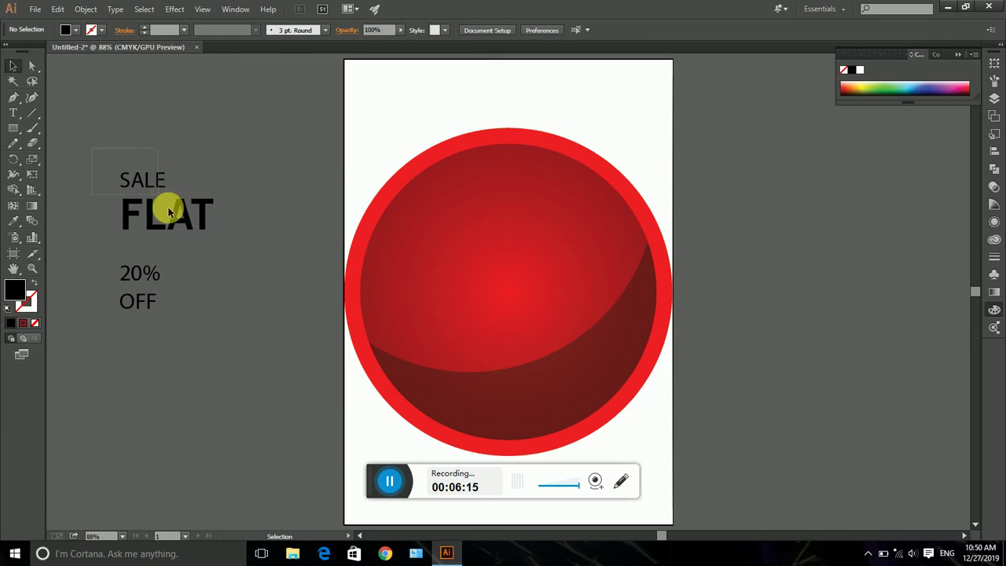
- Move the 20% text directly under FLAT and enlarge it to about 87 pt to near FLAT's width
drag(137, 271, 198, 284)
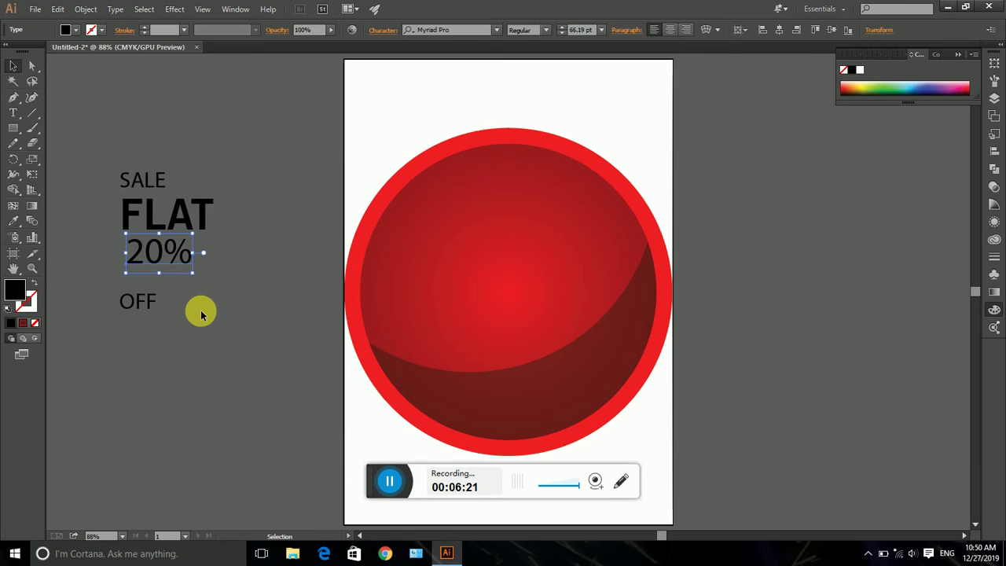
click(212, 303)
click(158, 256)
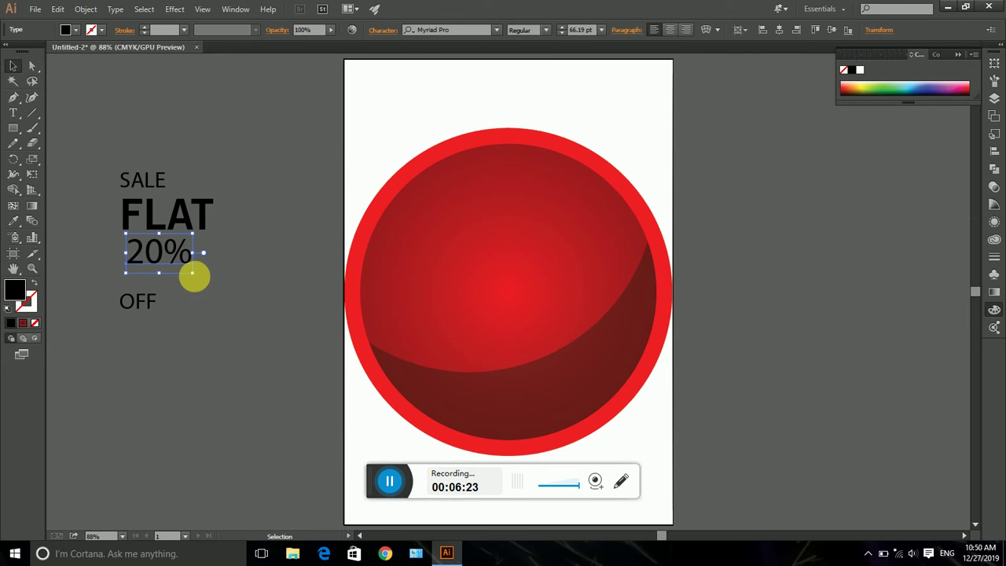
drag(194, 274, 218, 296)
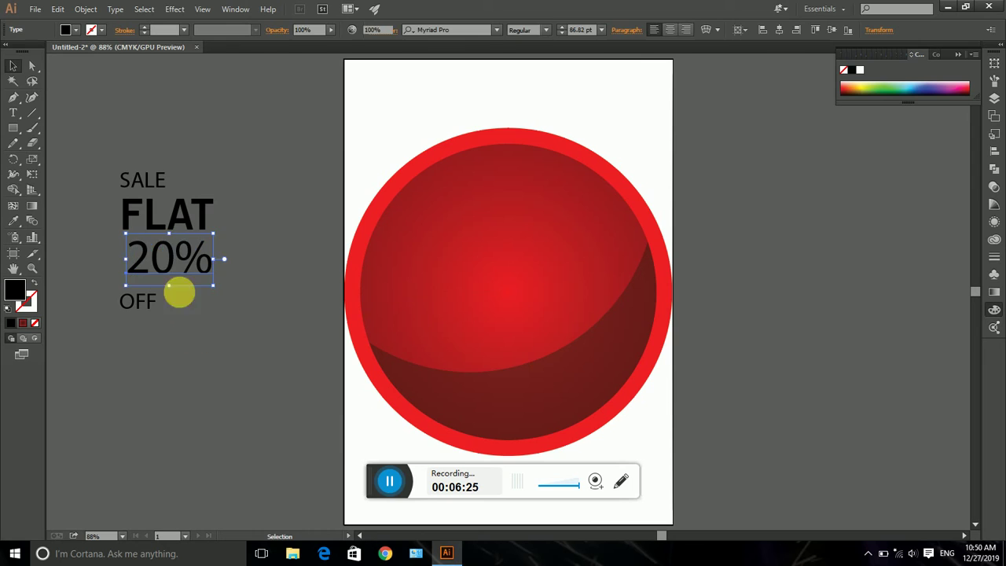
click(178, 287)
- Try to align the FLAT and 20% texts by their horizontal centers, and undo the alignment
click(173, 213)
shift+click(191, 270)
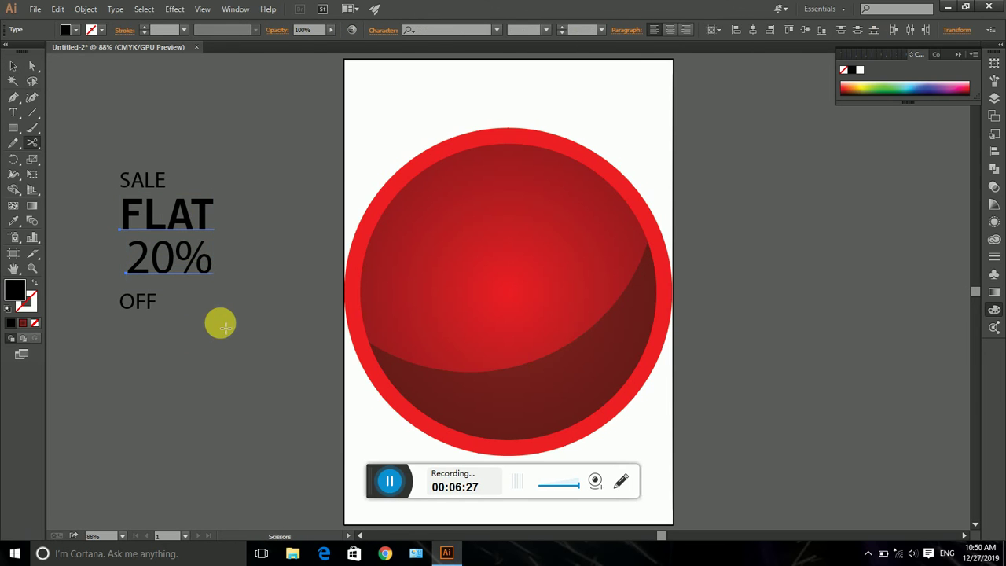
key(c)
click(12, 66)
drag(84, 207, 242, 258)
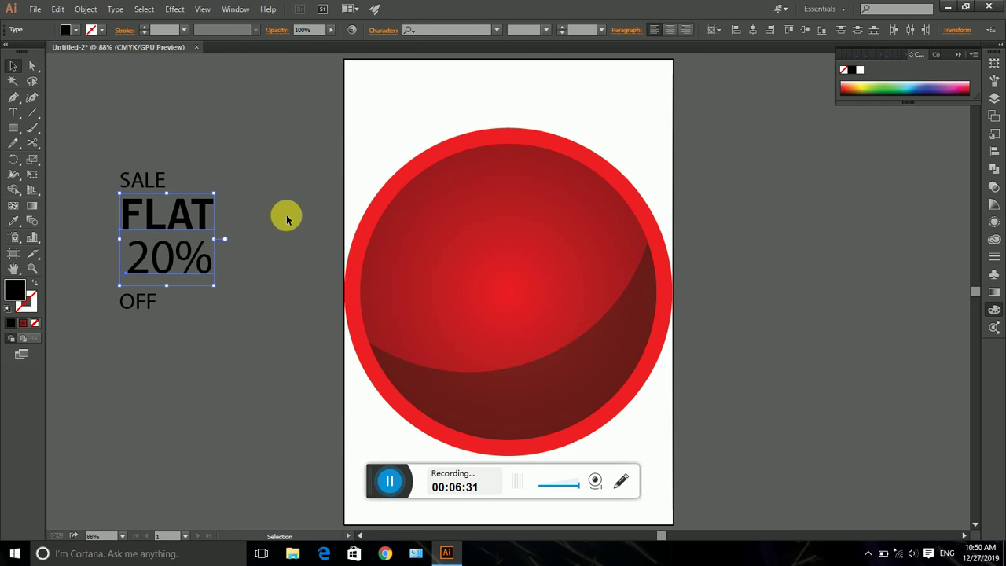
click(750, 30)
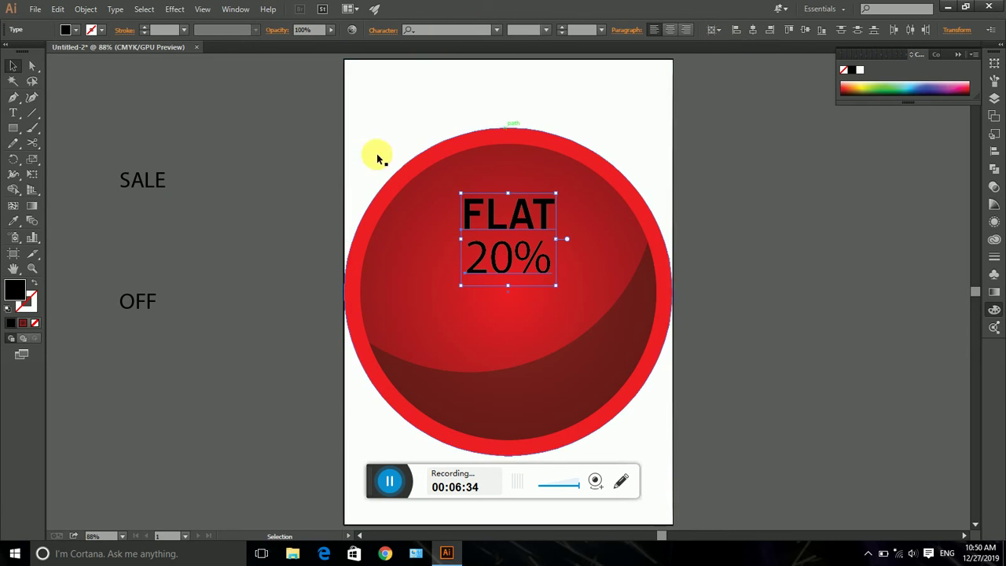
key(ctrl+z)
- Enlarge the 20% text to about 90 pt so its left and right edges line up with FLAT
click(281, 183)
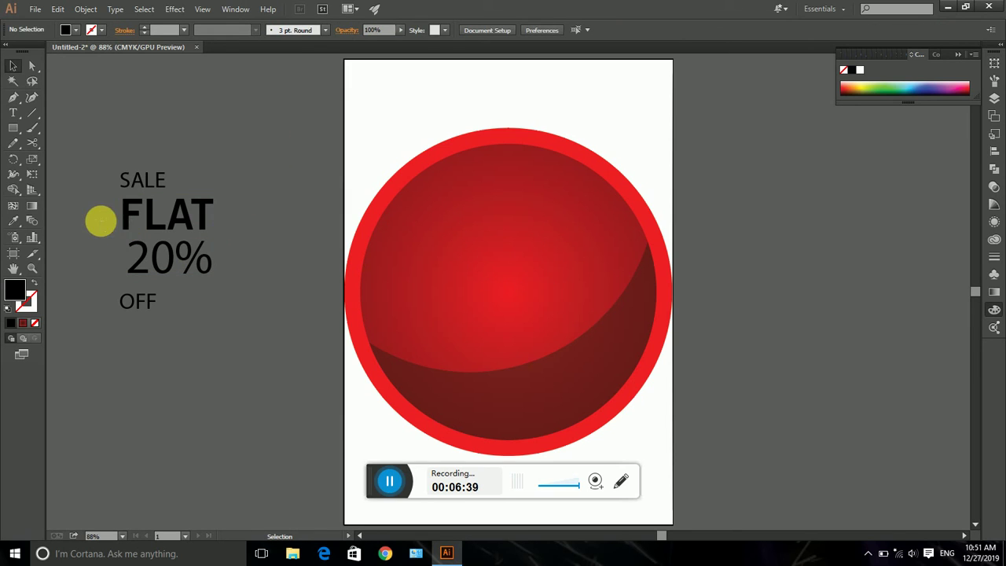
click(136, 262)
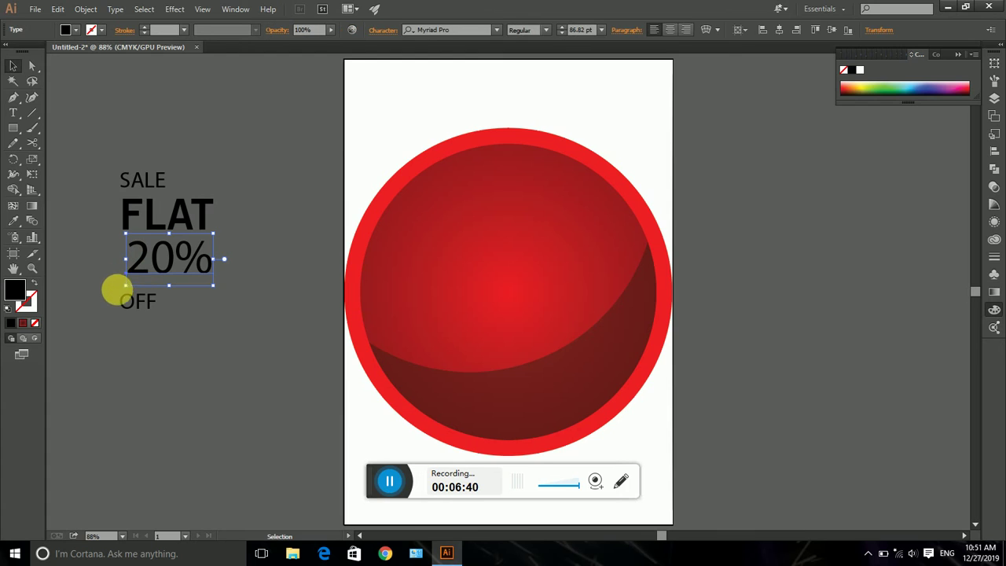
click(126, 290)
click(131, 267)
drag(127, 288, 122, 290)
drag(212, 233, 216, 210)
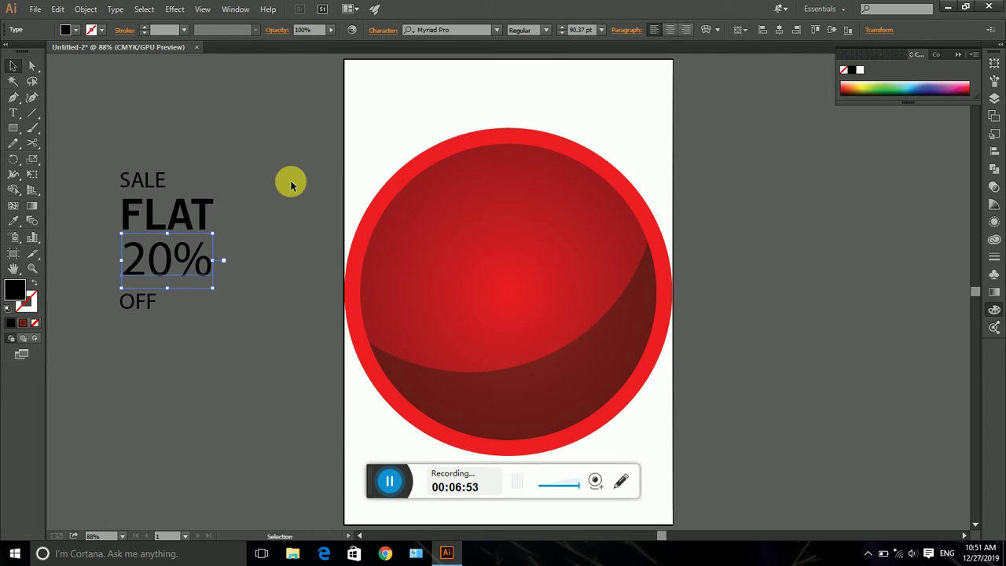
- Set the font of the 20% text to News701 BT Bold
click(296, 141)
click(172, 255)
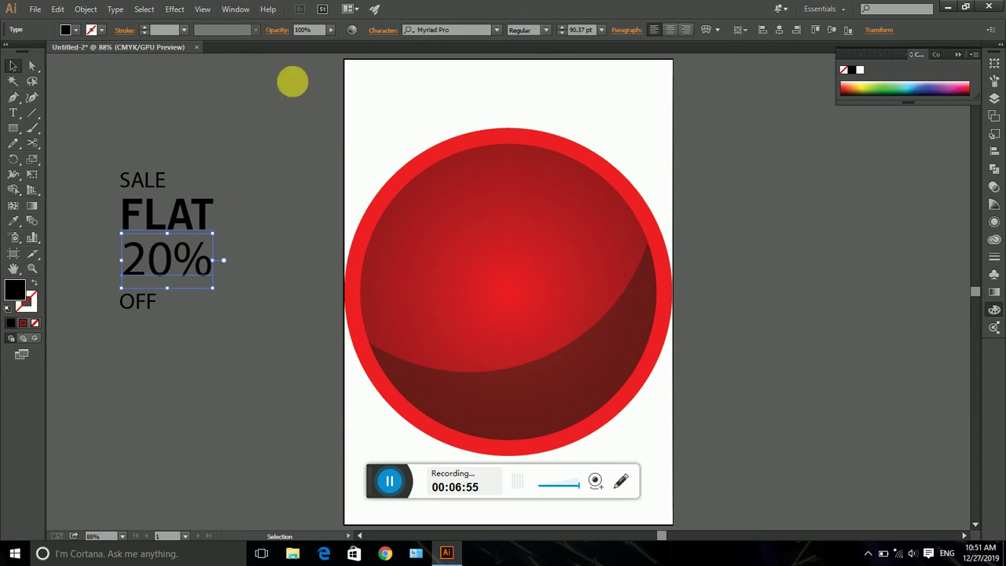
click(464, 30)
key(Down)
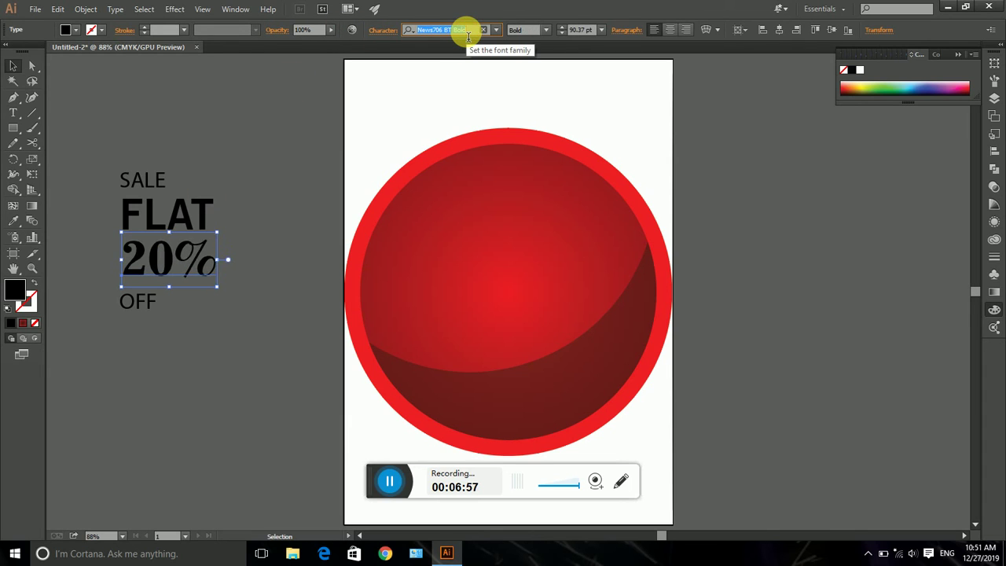
click(227, 146)
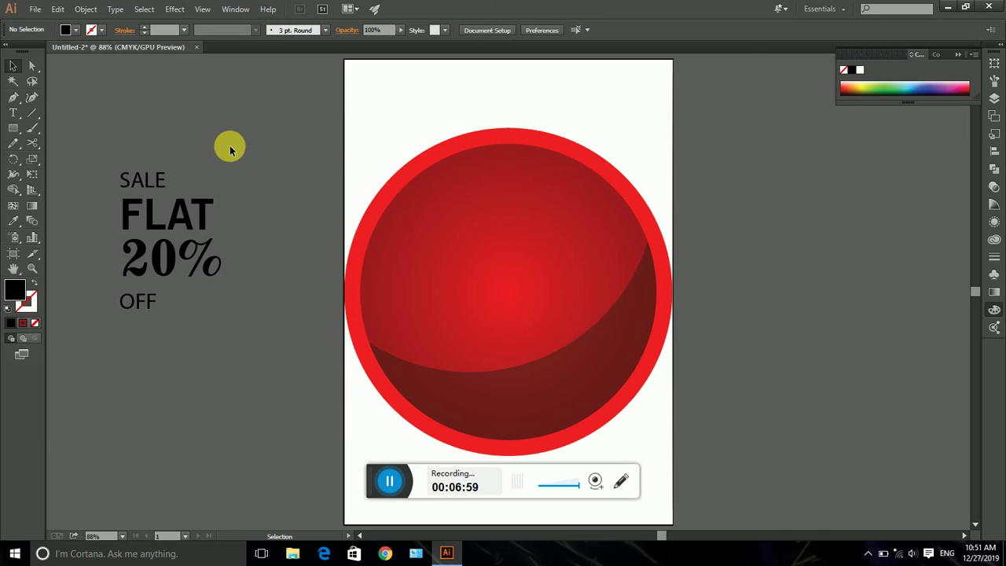
- Enlarge SALE to about 57 pt above FLAT and OFF to about 67 pt below 20%, roughly centering both on the stack
click(154, 180)
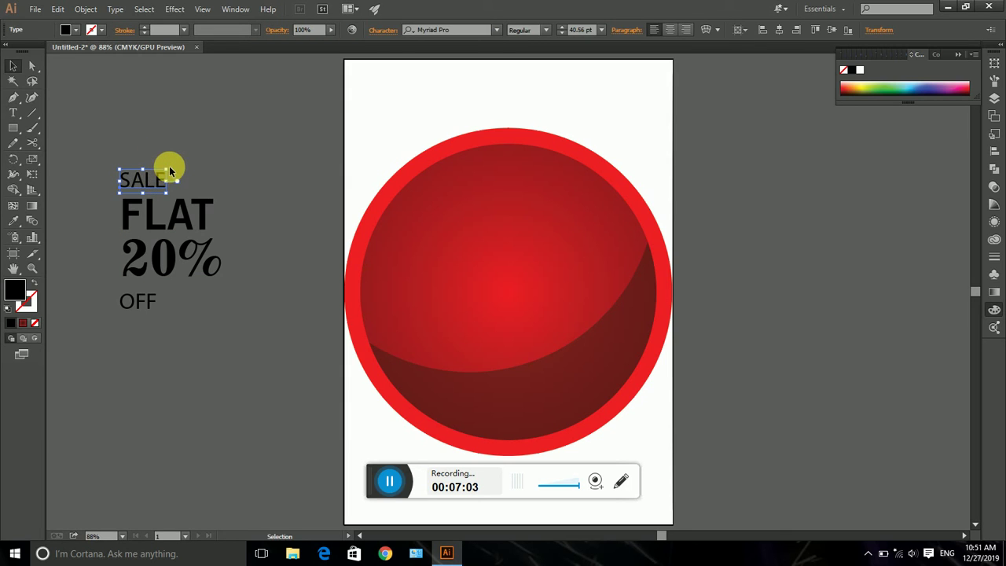
mouse_move(166, 170)
mouse_down()
mouse_move(193, 158)
mouse_move(169, 182)
mouse_up()
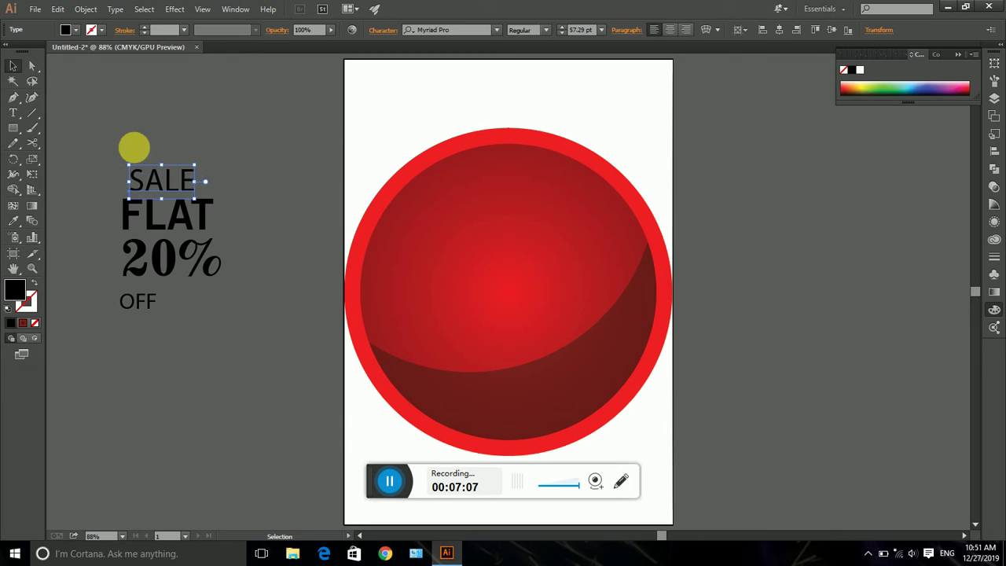
click(105, 159)
drag(140, 301, 200, 317)
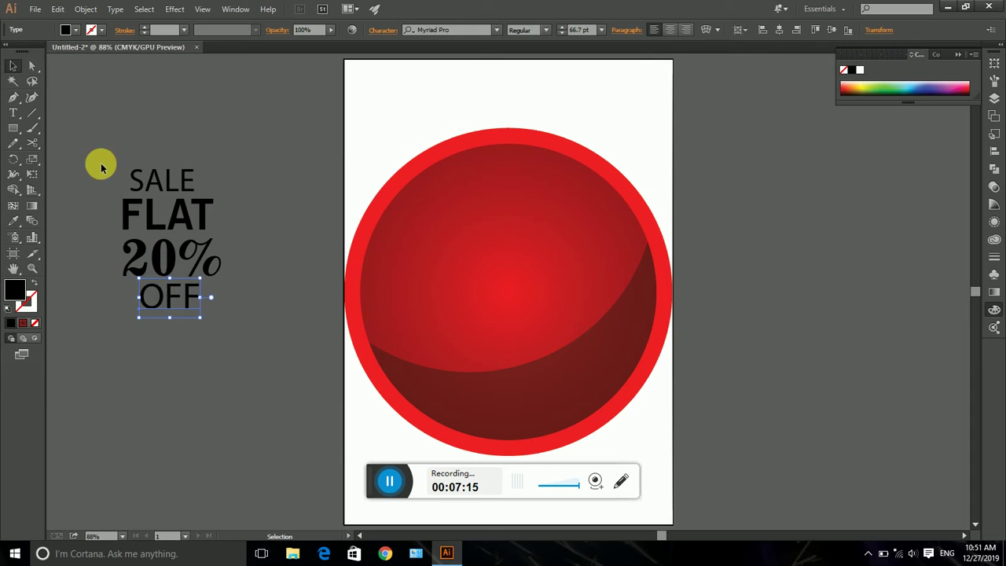
- Center all four text lines horizontally on the badge and fill them with white (FFFFFF)
drag(99, 121, 233, 353)
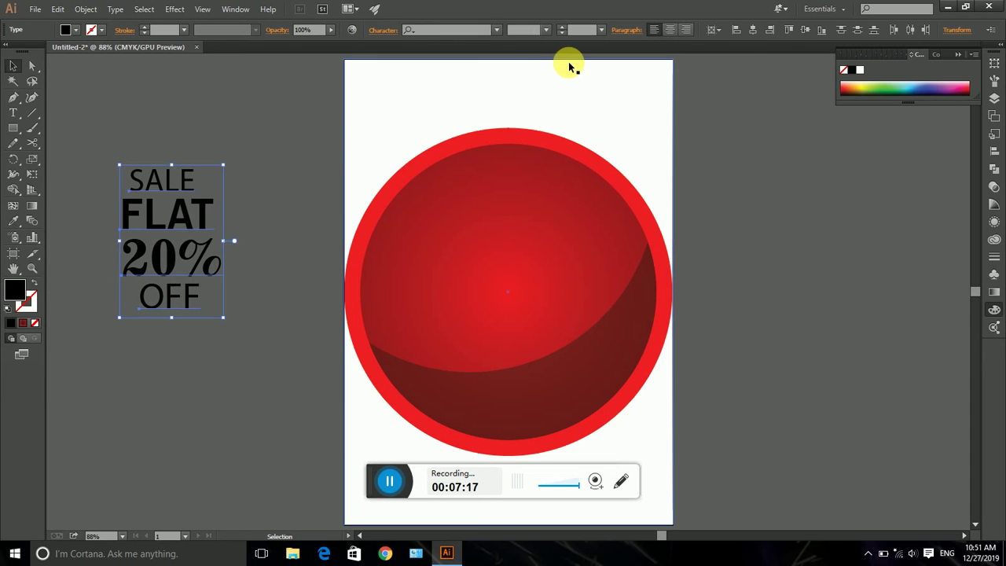
click(752, 29)
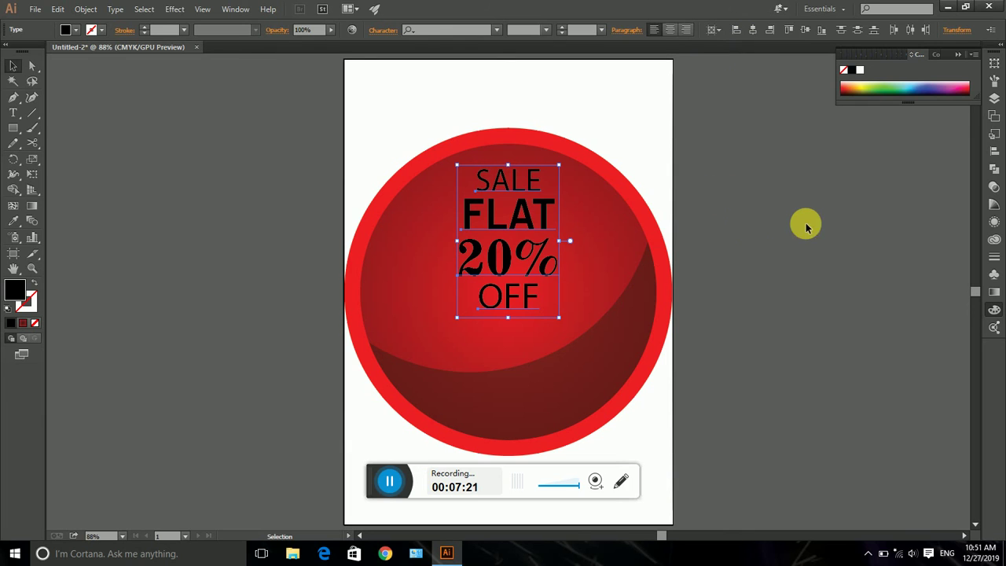
double_click(18, 293)
drag(404, 218, 332, 186)
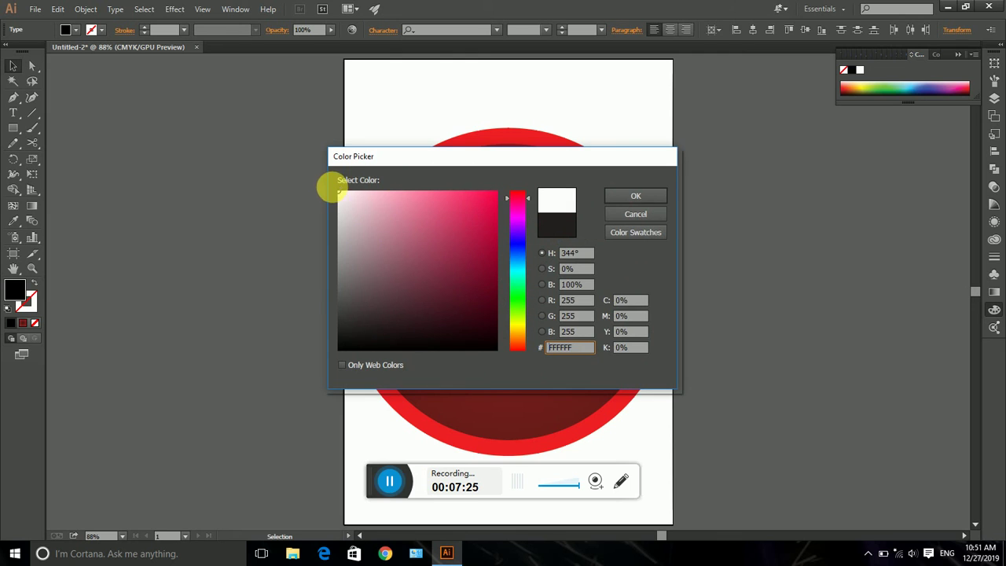
click(634, 196)
click(260, 209)
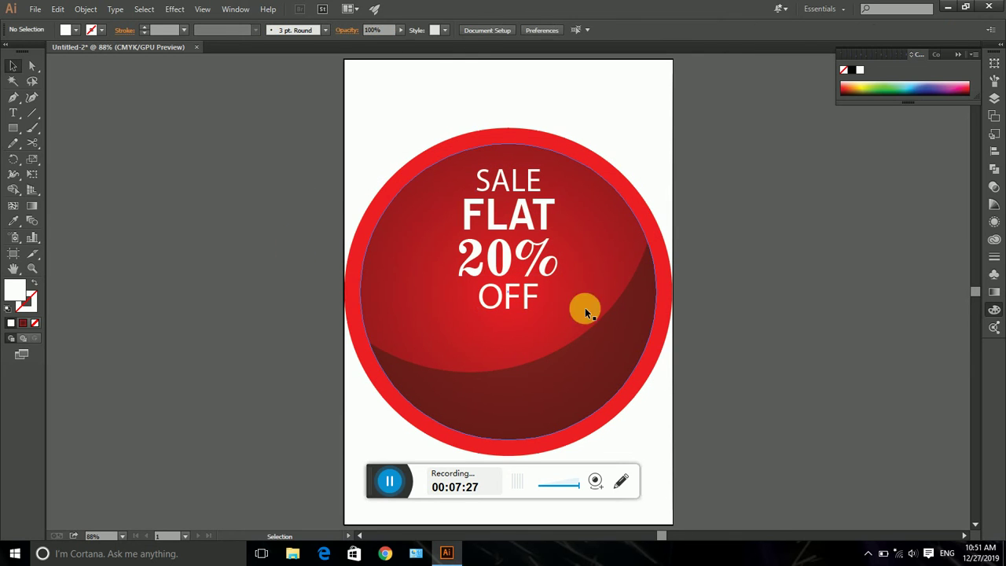
click(496, 303)
shift+click(497, 245)
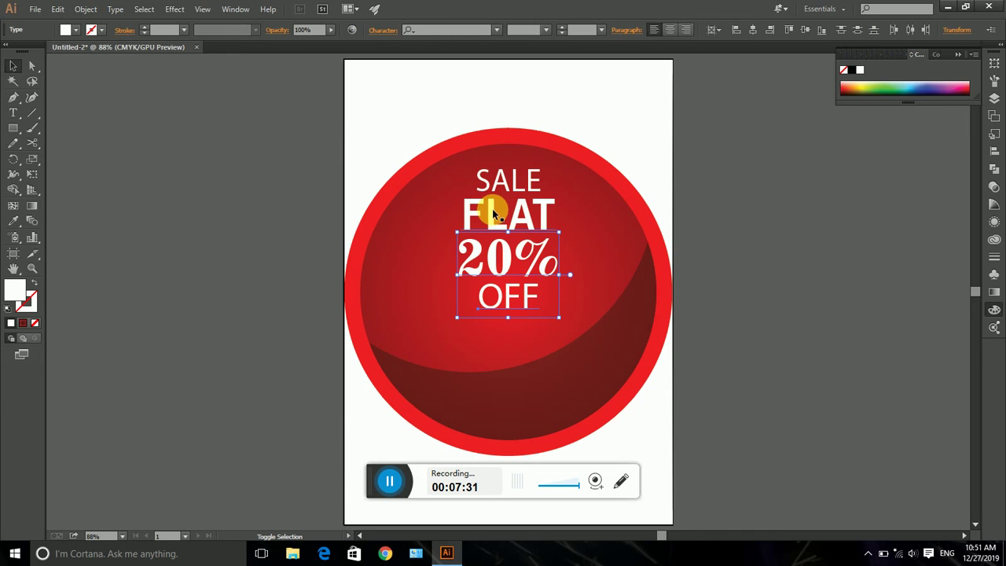
shift+click(492, 209)
shift+click(495, 178)
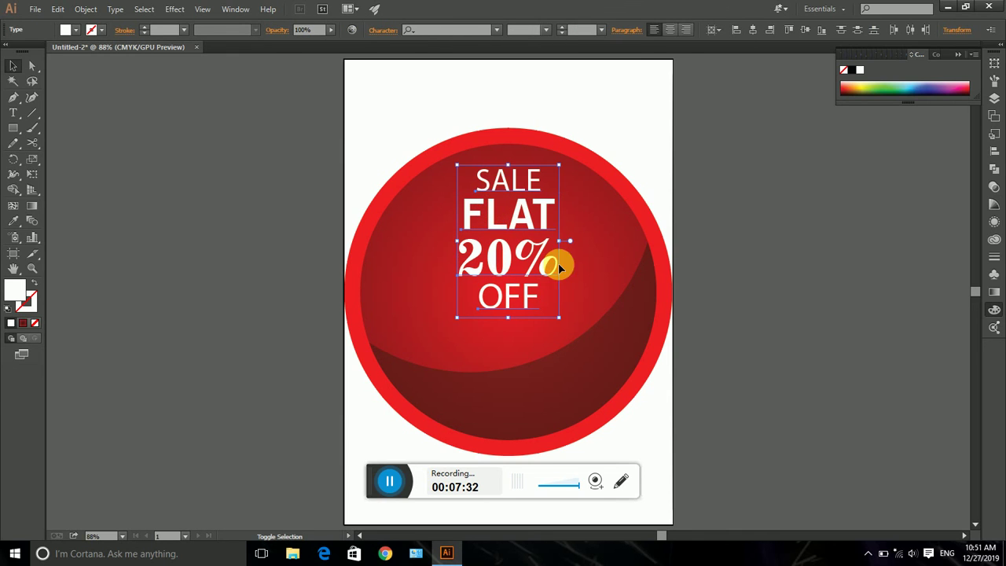
click(563, 318)
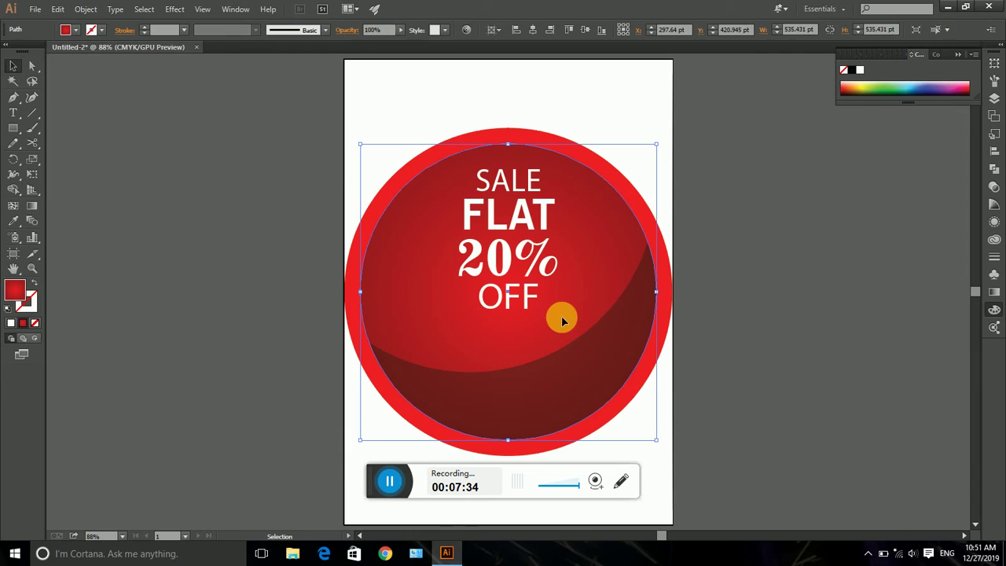
- Enlarge the four text lines together to about 295 pt wide and move the block to the middle of the badge
click(509, 257)
shift+click(511, 297)
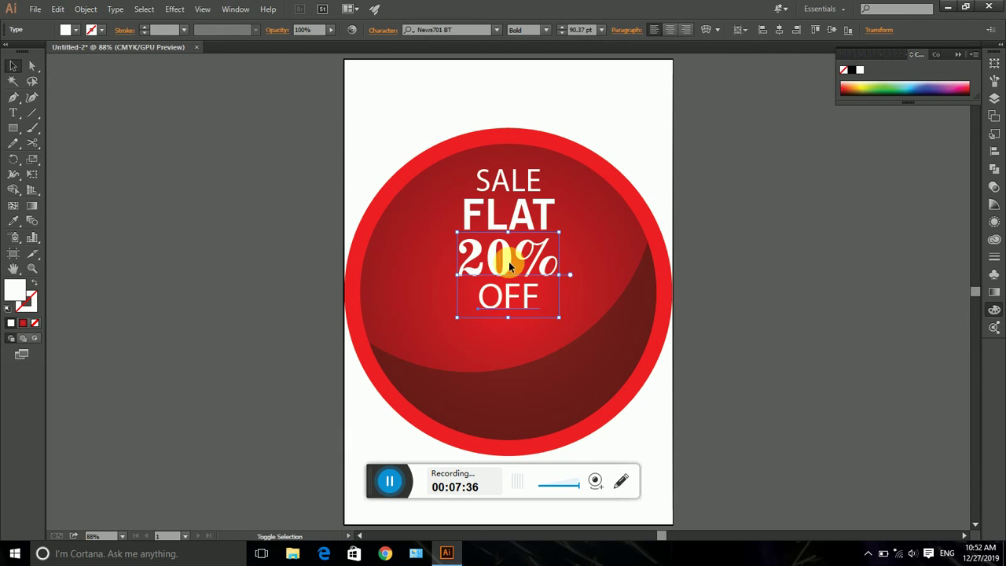
shift+click(512, 181)
drag(557, 316, 629, 426)
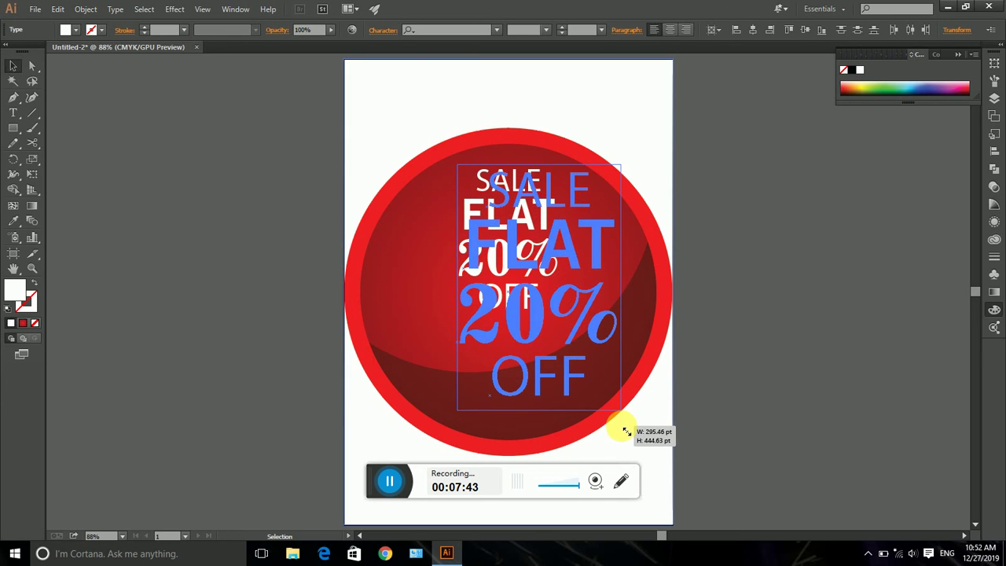
drag(538, 316, 499, 335)
click(732, 278)
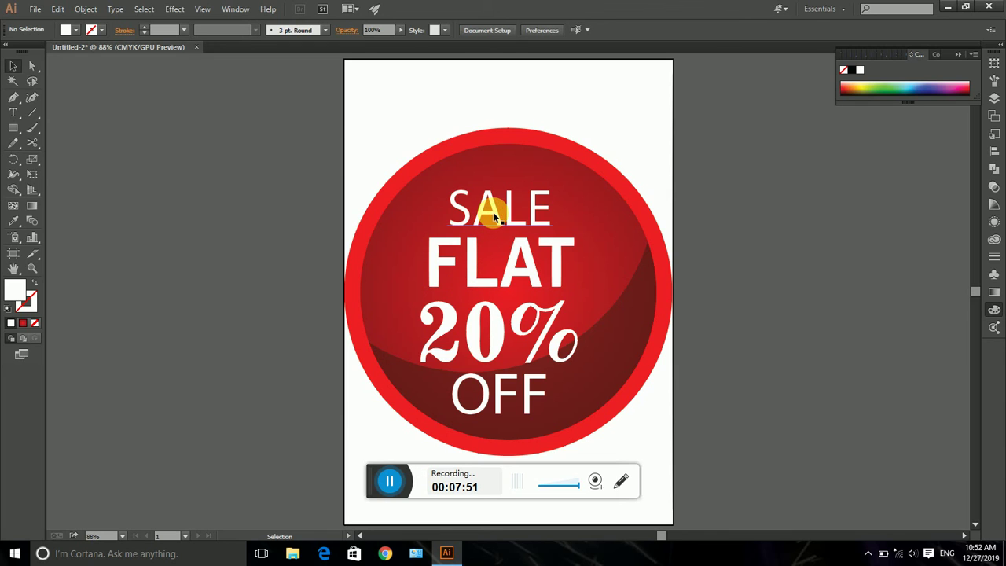
- Move SALE slightly up, enlarge it to about 108 pt, and center it horizontally on the inner circle
drag(490, 209, 494, 198)
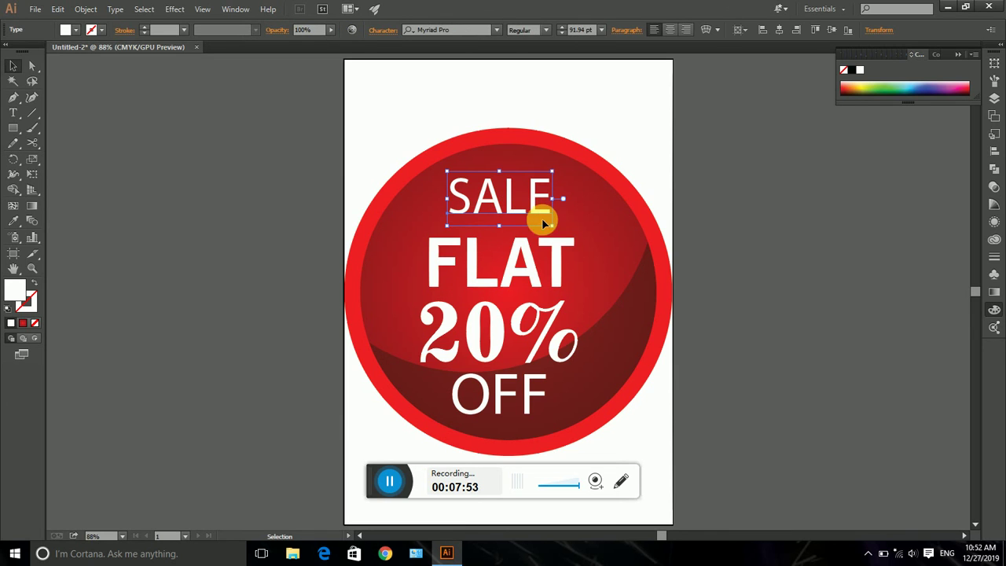
drag(552, 226, 563, 202)
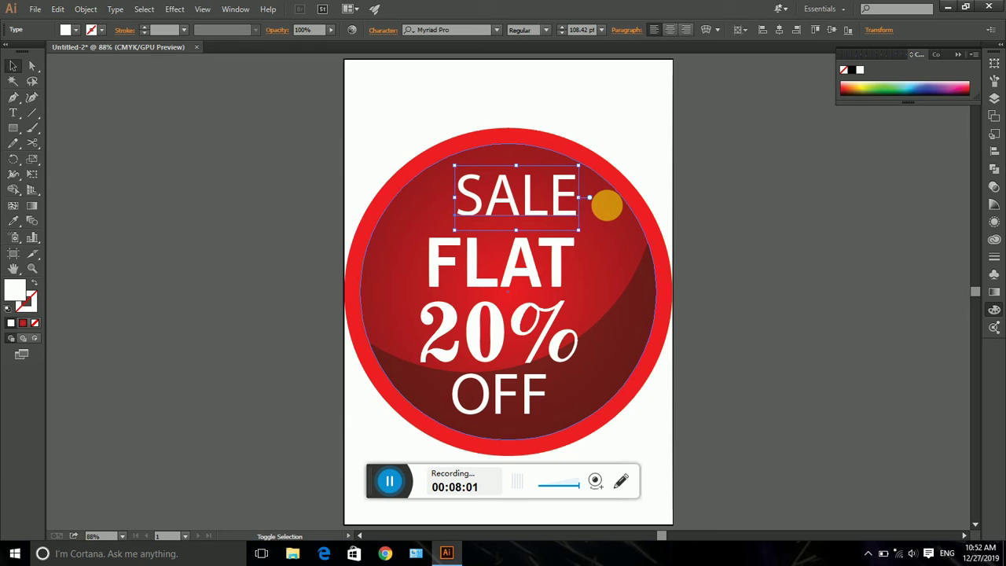
shift+click(607, 206)
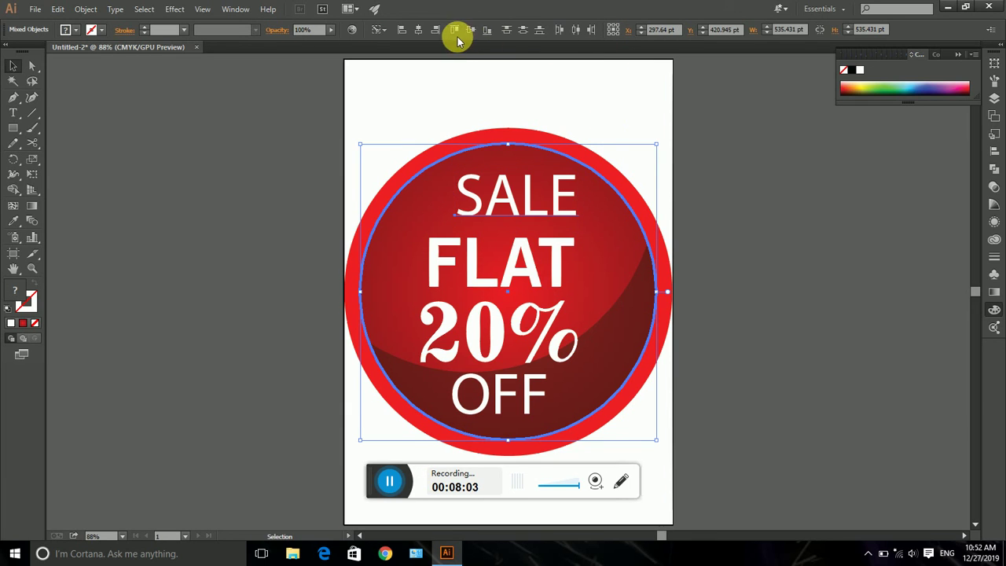
click(418, 30)
click(197, 200)
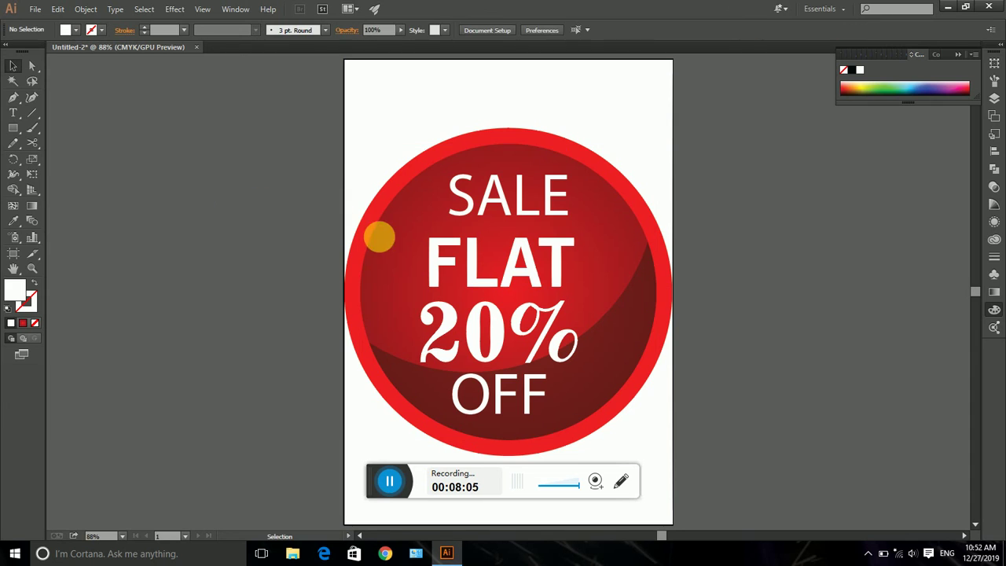
- Enlarge FLAT to about 165 pt between SALE and 20%, and center it horizontally on the inner circle
click(472, 252)
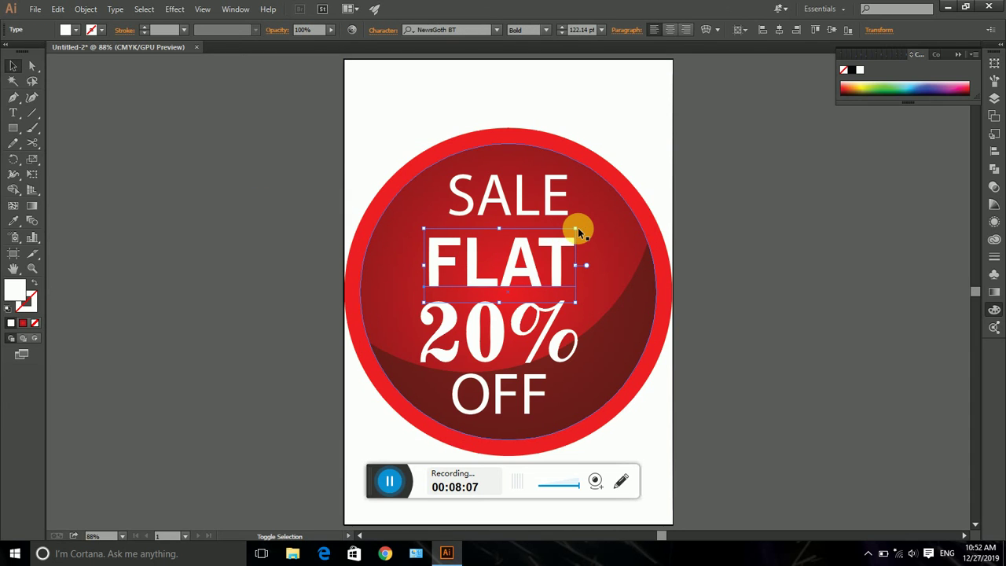
drag(579, 232, 627, 203)
drag(563, 247, 542, 258)
shift+click(592, 192)
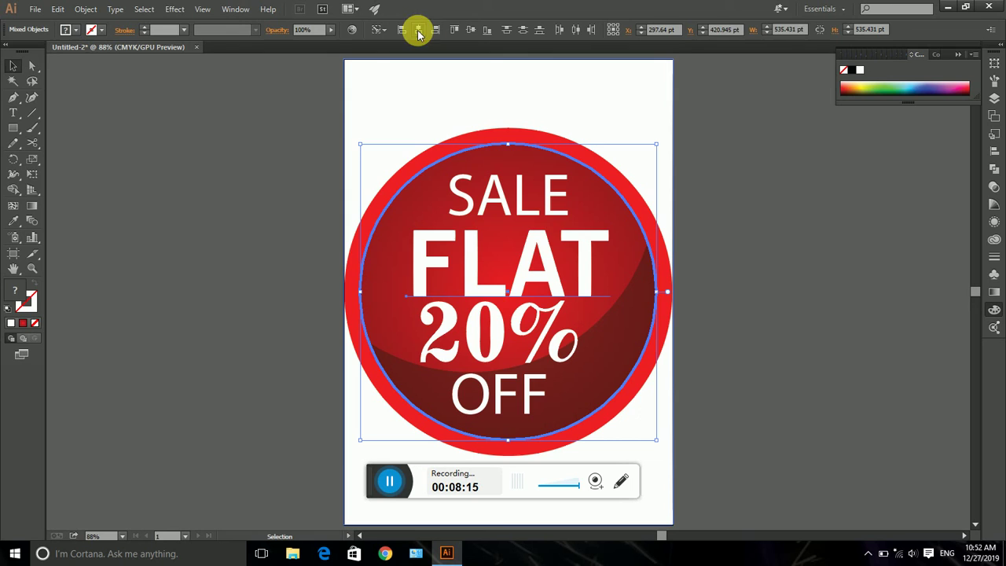
click(235, 212)
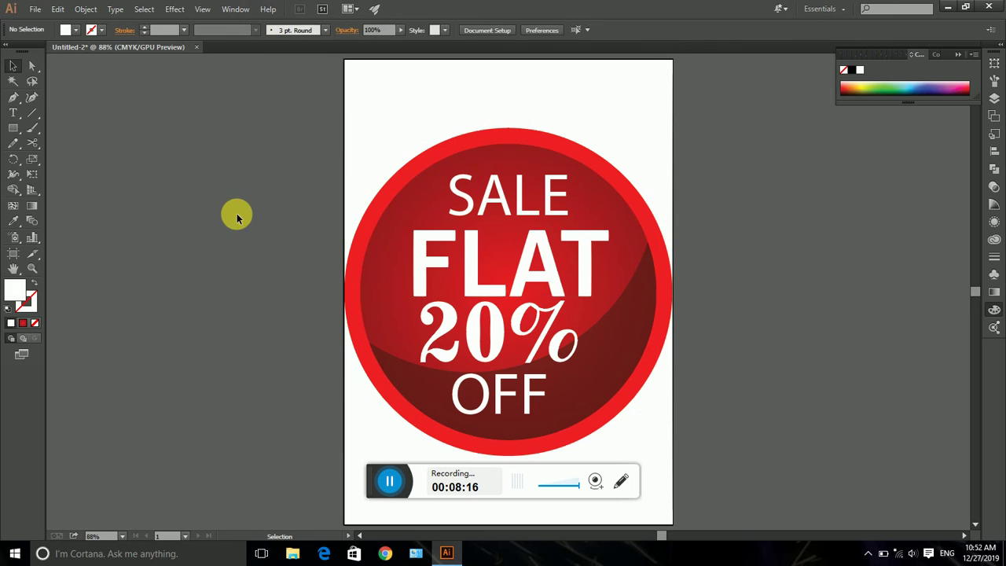
- Move the 20% text slightly down, clear of FLAT, and center it horizontally on the inner circle
click(503, 343)
mouse_move(509, 335)
mouse_down()
mouse_move(528, 337)
mouse_move(489, 348)
mouse_move(507, 336)
mouse_up()
click(253, 307)
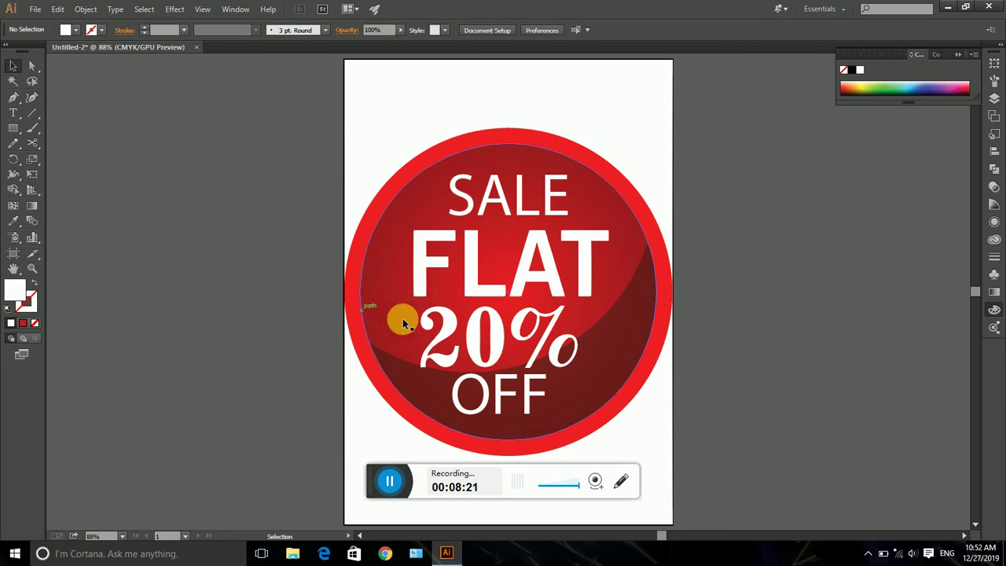
click(477, 338)
shift+click(387, 255)
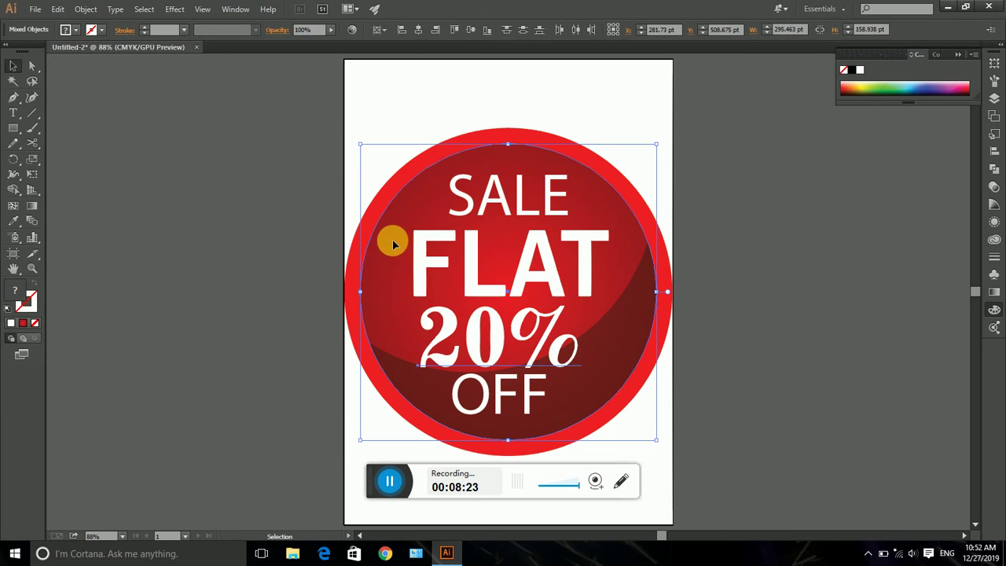
click(418, 29)
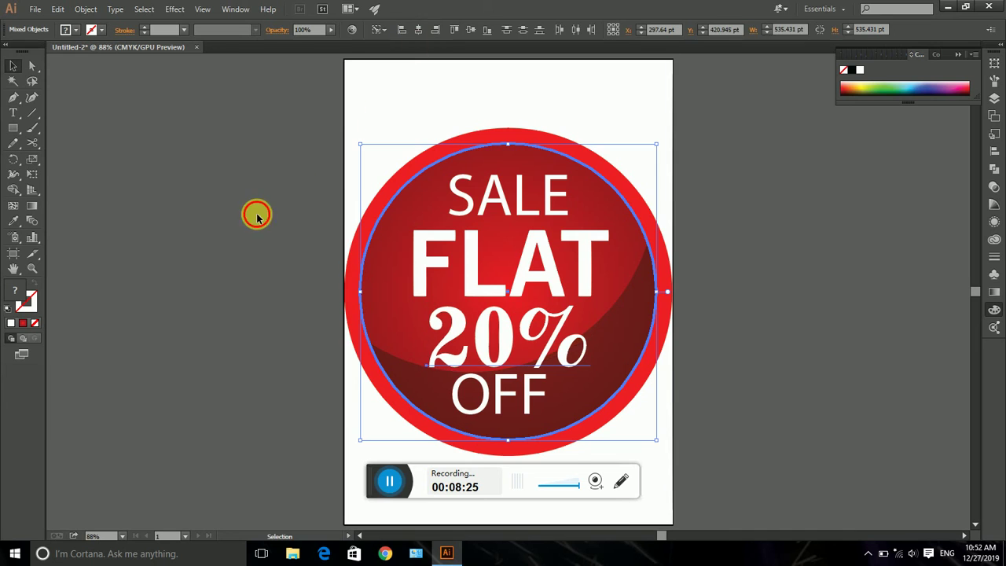
click(257, 213)
- Center OFF horizontally on the inner circle and move it slightly down from the 20% text
click(485, 395)
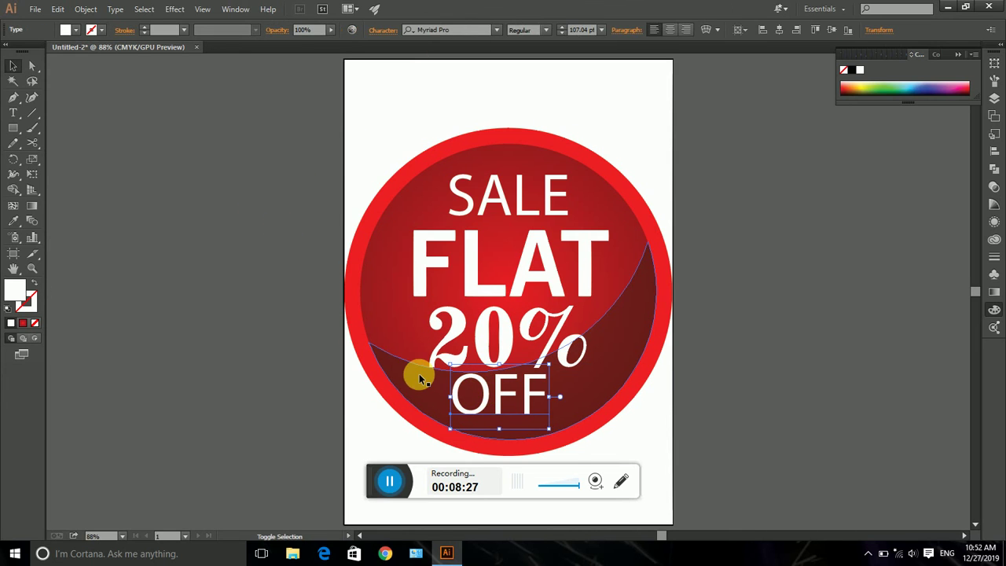
shift+click(394, 301)
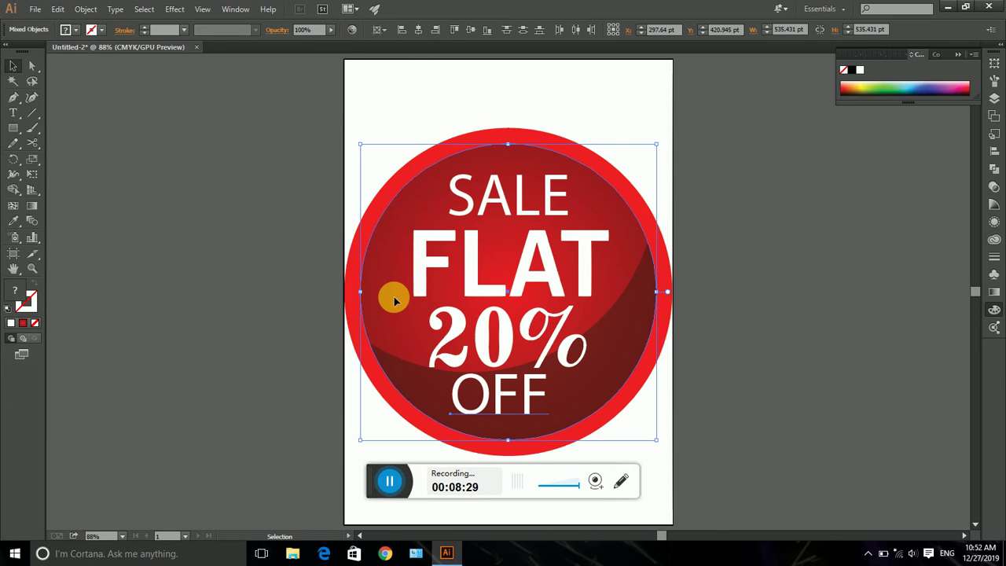
click(394, 301)
click(416, 29)
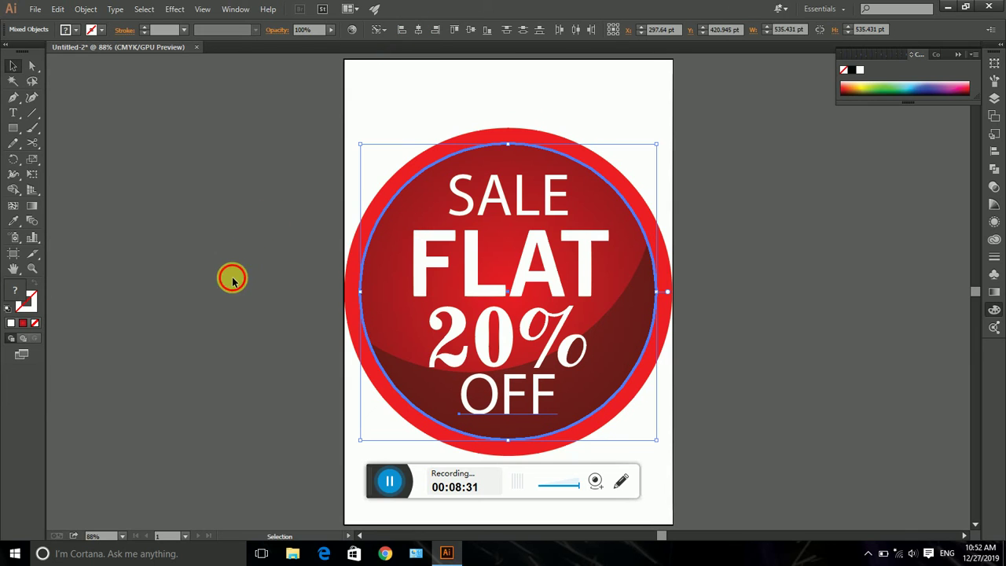
click(232, 279)
click(493, 387)
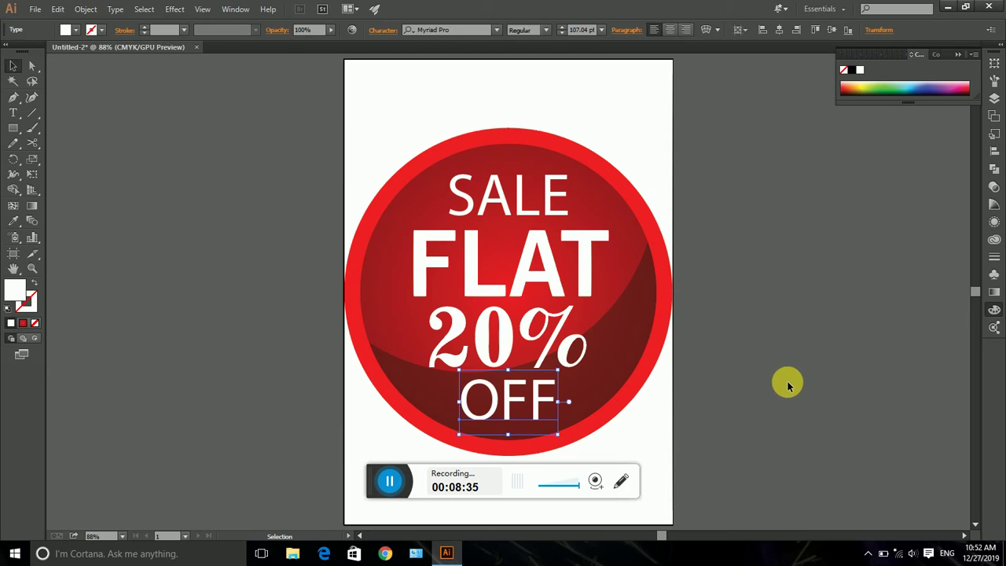
click(787, 383)
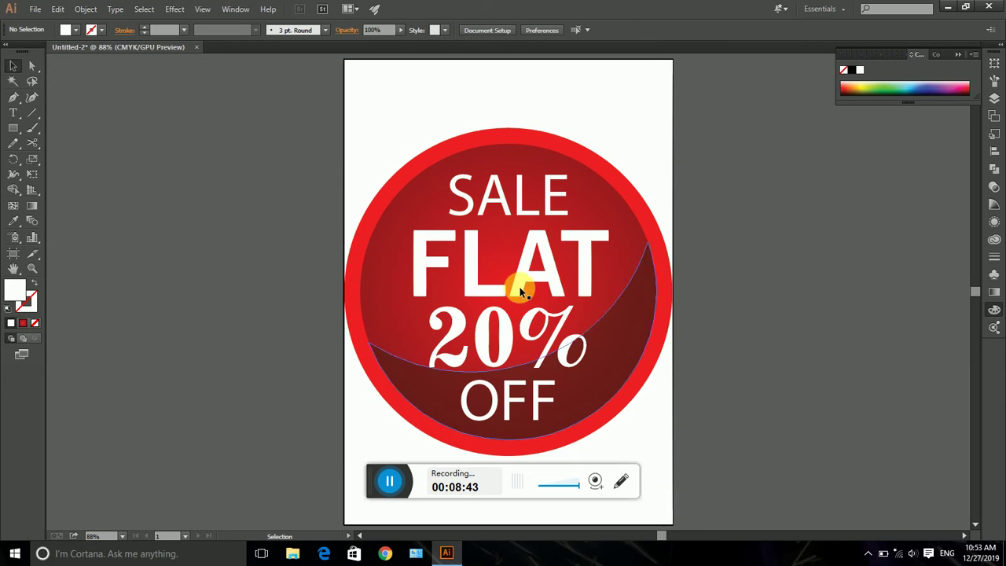
- Enlarge the FLAT text to about 198 pt and center it horizontally on the inner circle
click(470, 266)
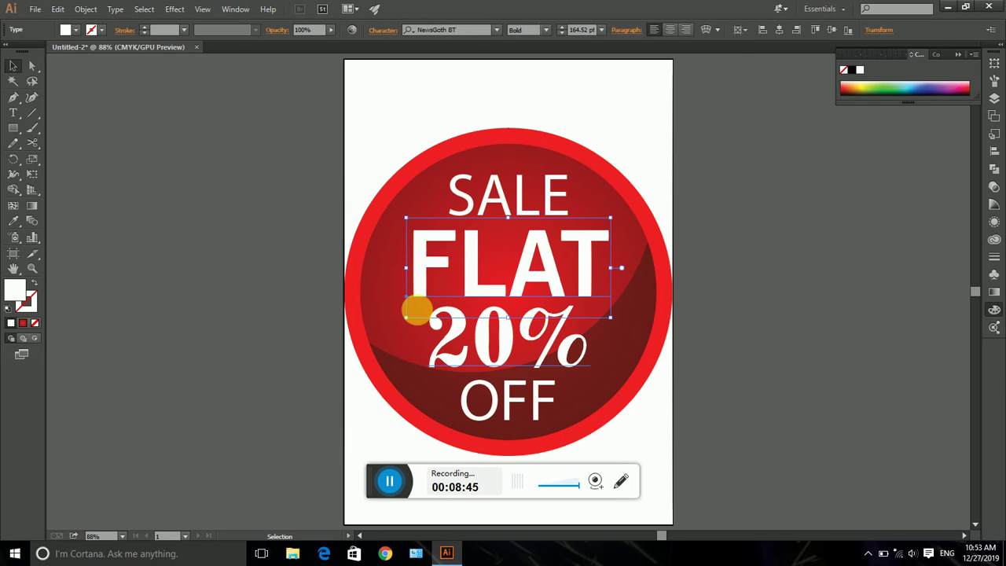
drag(406, 317, 381, 329)
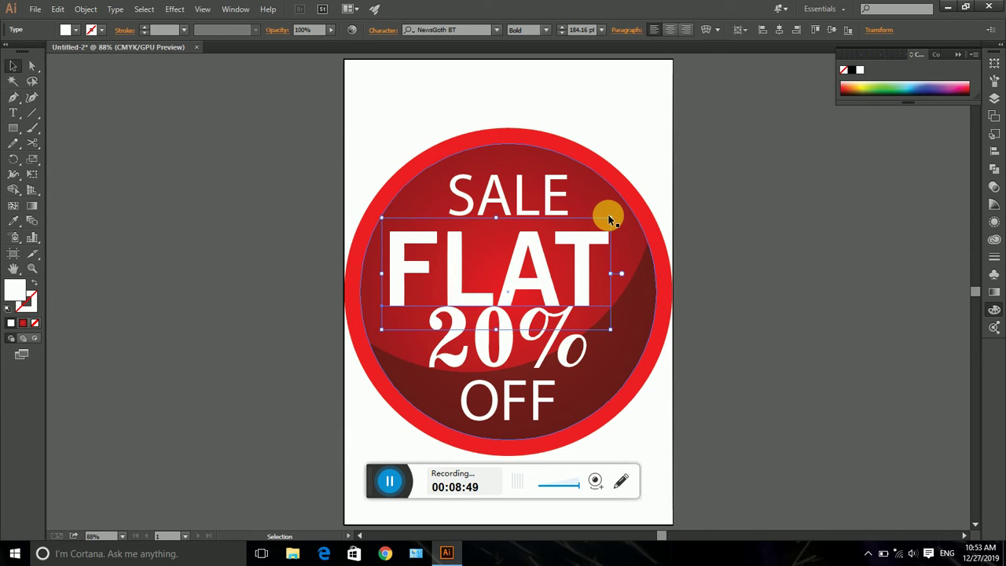
drag(614, 222, 648, 223)
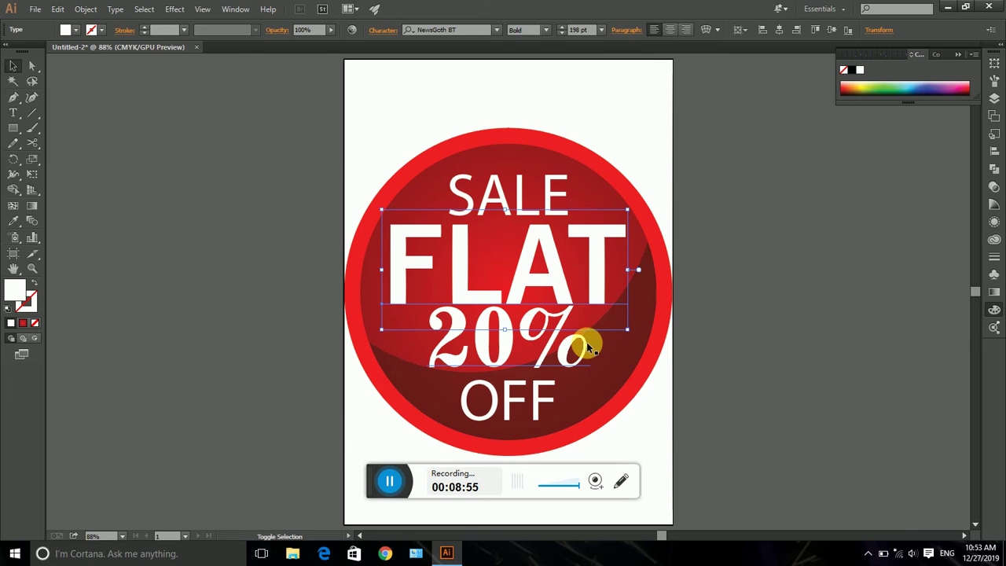
shift+click(584, 183)
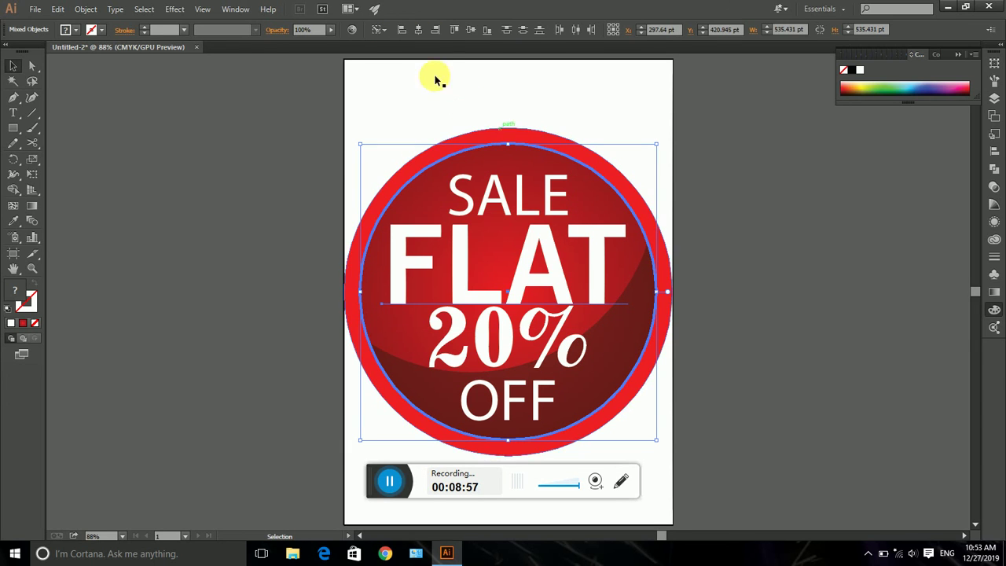
click(418, 29)
click(249, 191)
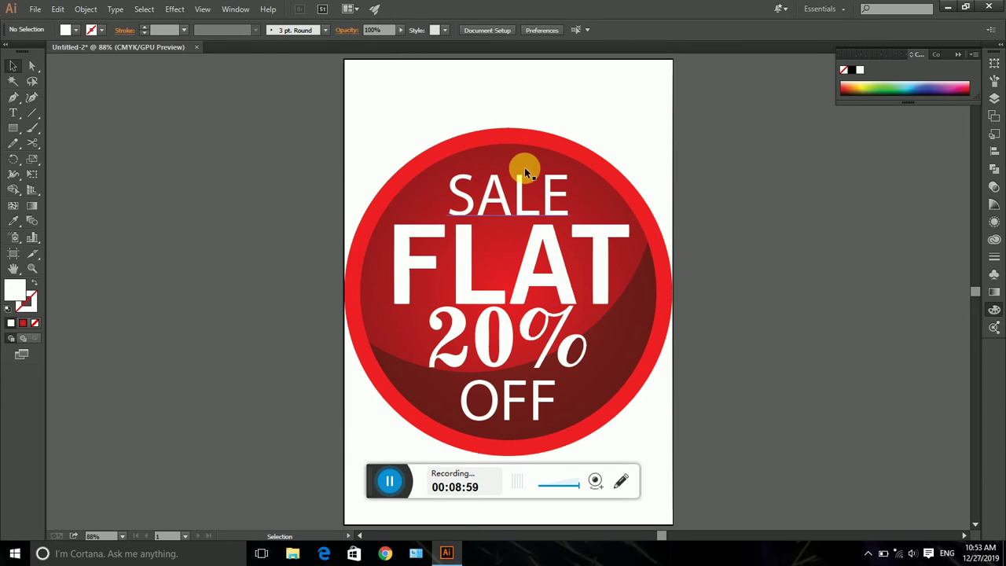
- Nudge SALE slightly up and the 20% text slightly down to leave clearance around the enlarged FLAT
click(502, 190)
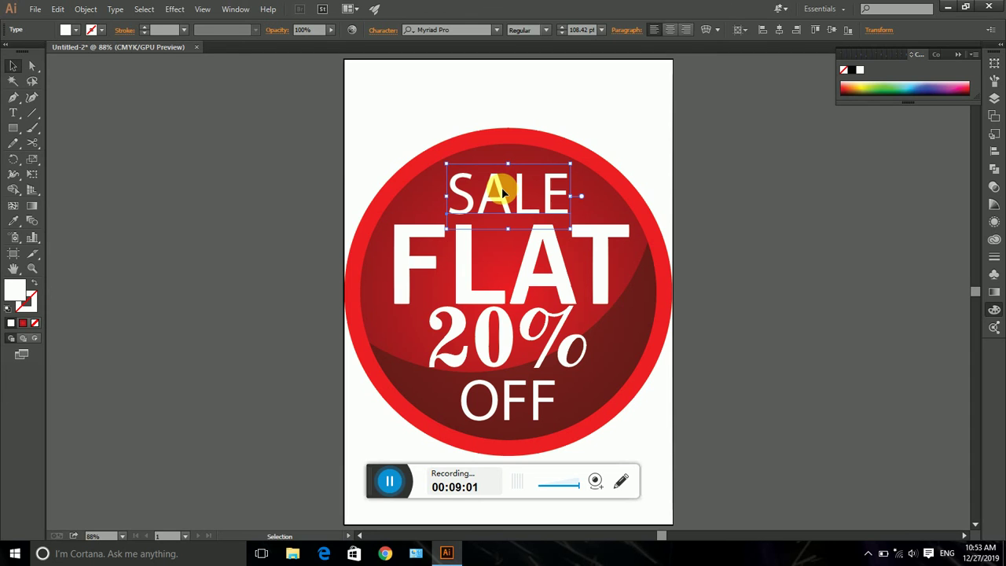
click(353, 198)
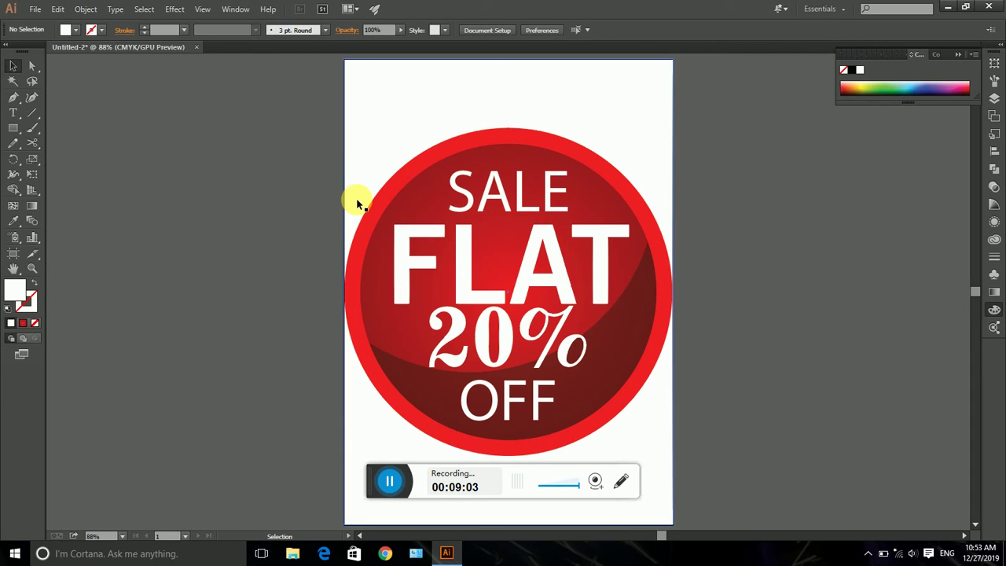
click(481, 340)
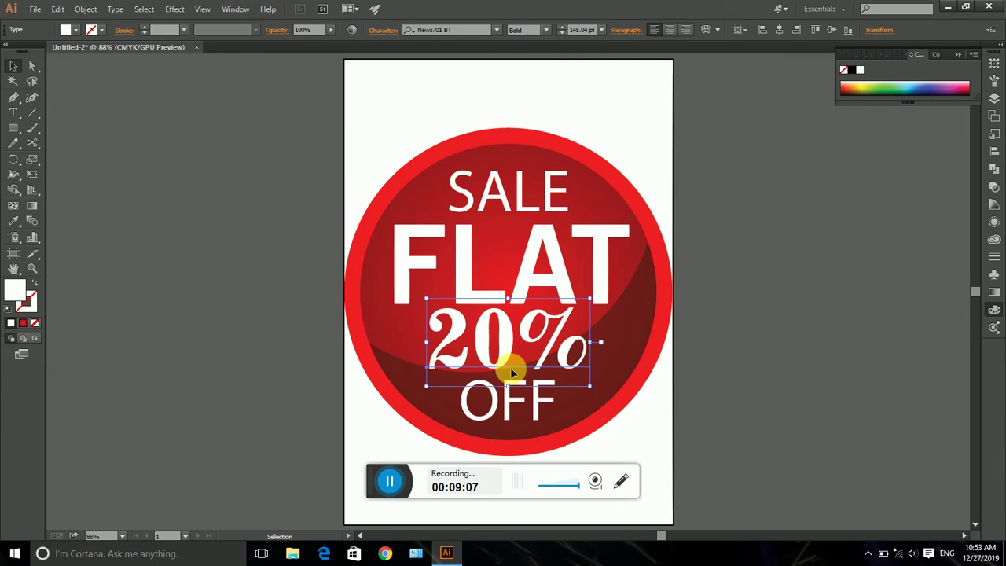
key(Down)
key(Down)
key(Down)
key(Down)
key(Down)
key(Down)
key(Down)
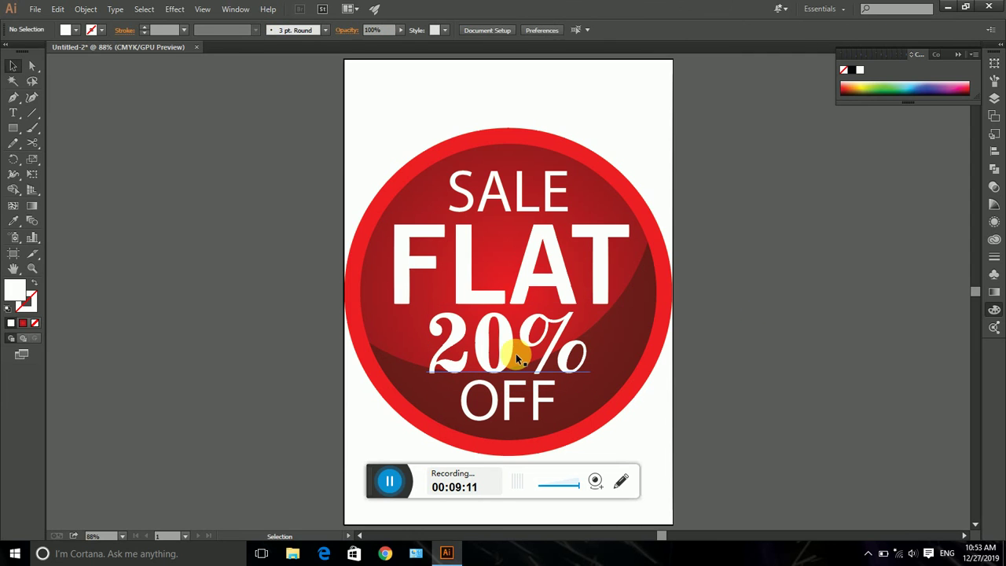
shift+click(401, 340)
double_click(385, 337)
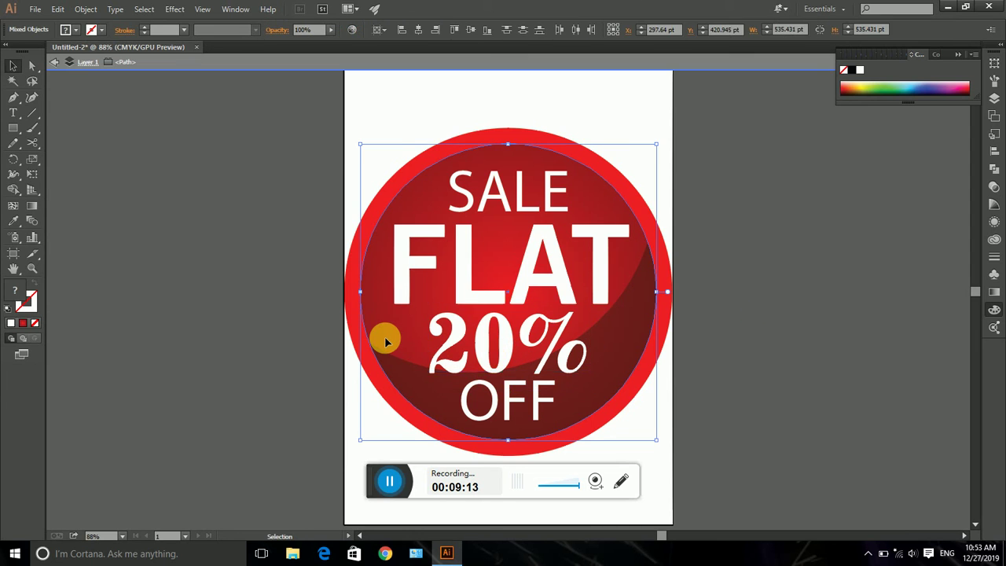
double_click(218, 157)
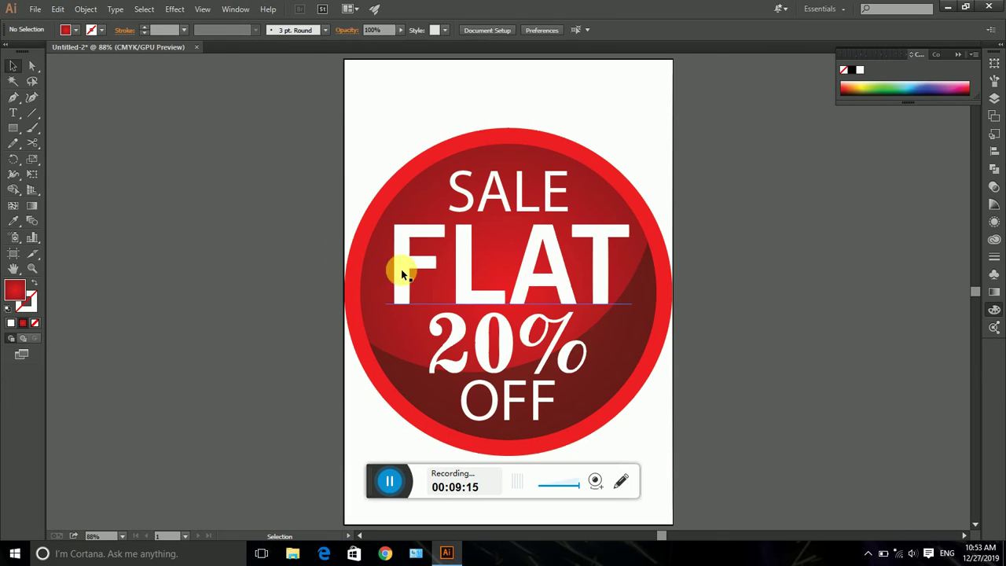
click(463, 335)
click(400, 332)
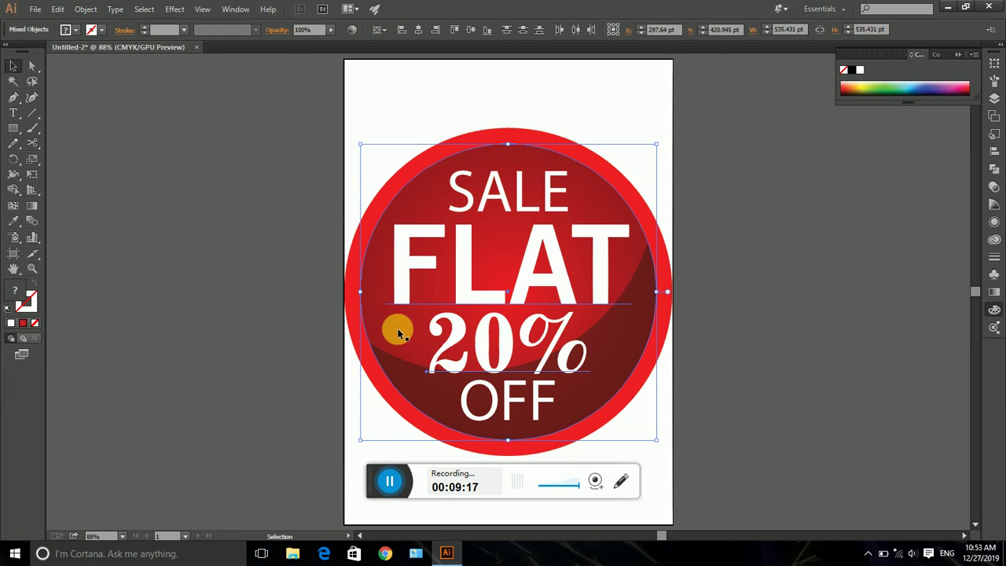
click(393, 259)
- Center the 20% text horizontally on the inner circle and clear the selection
click(445, 344)
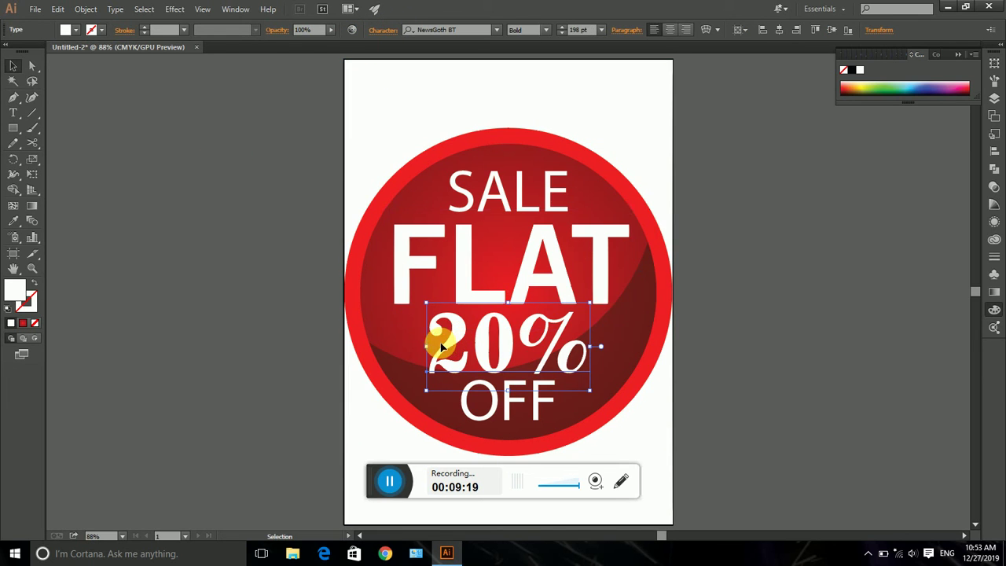
shift+click(397, 348)
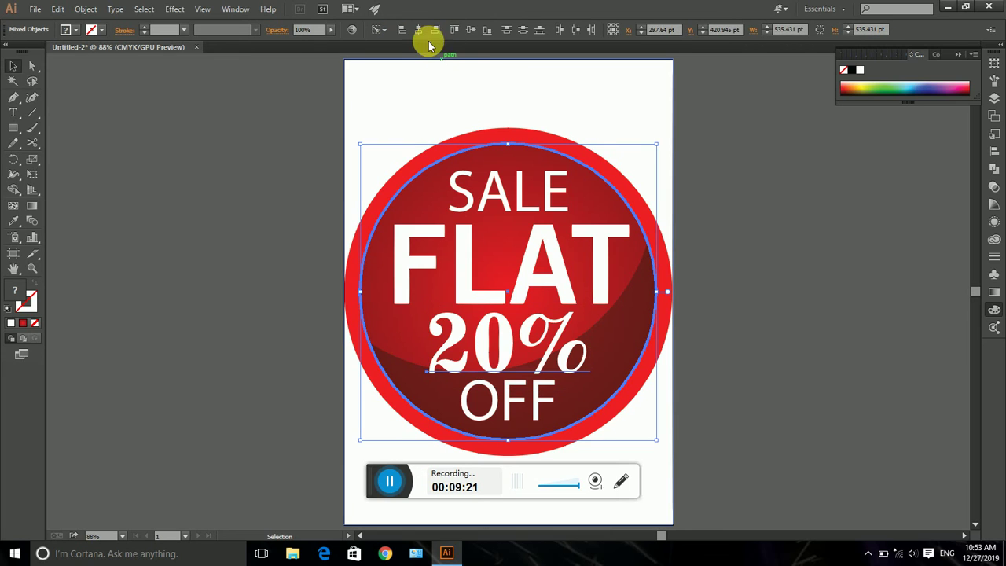
click(297, 276)
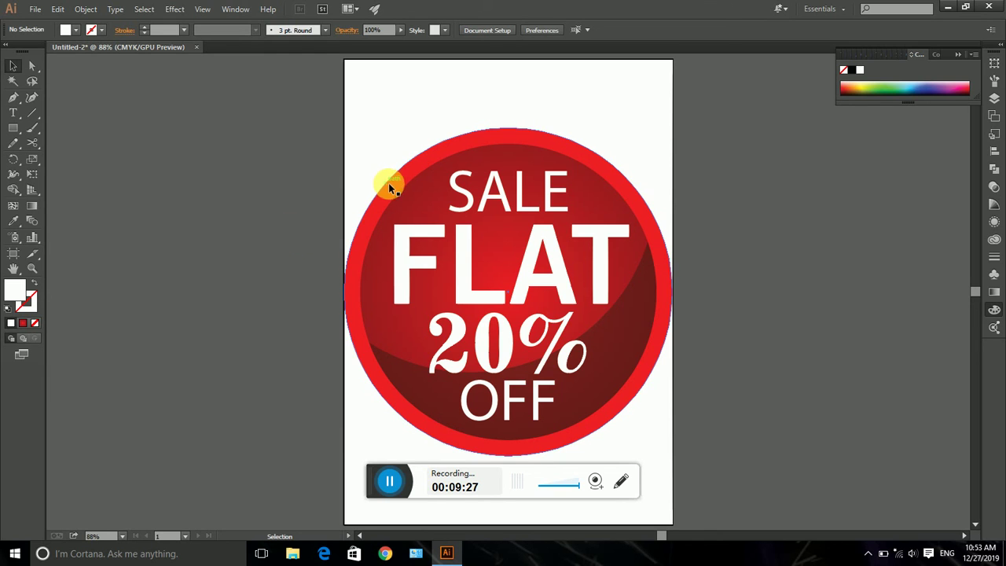
drag(367, 91, 295, 130)
drag(554, 328, 703, 436)
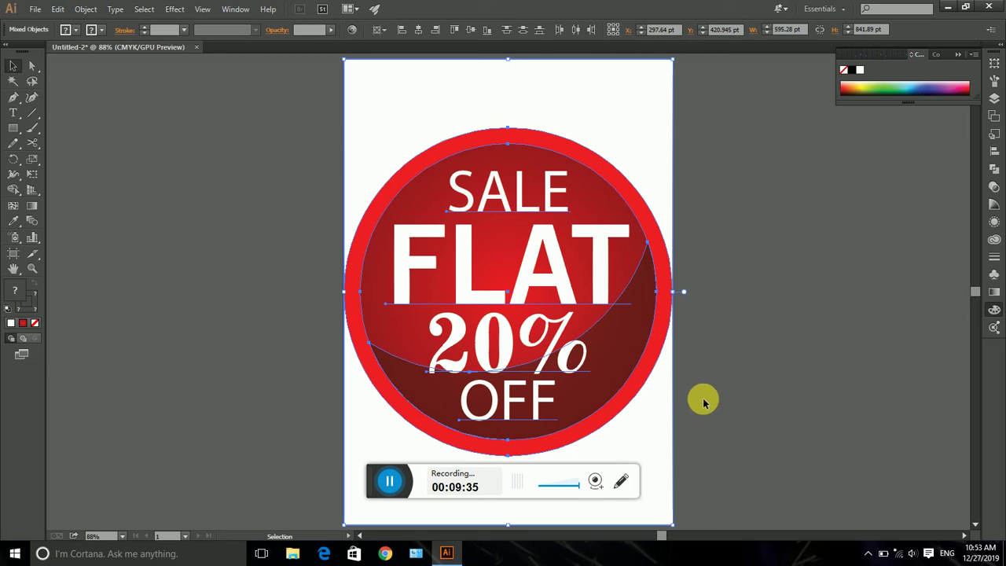
click(639, 389)
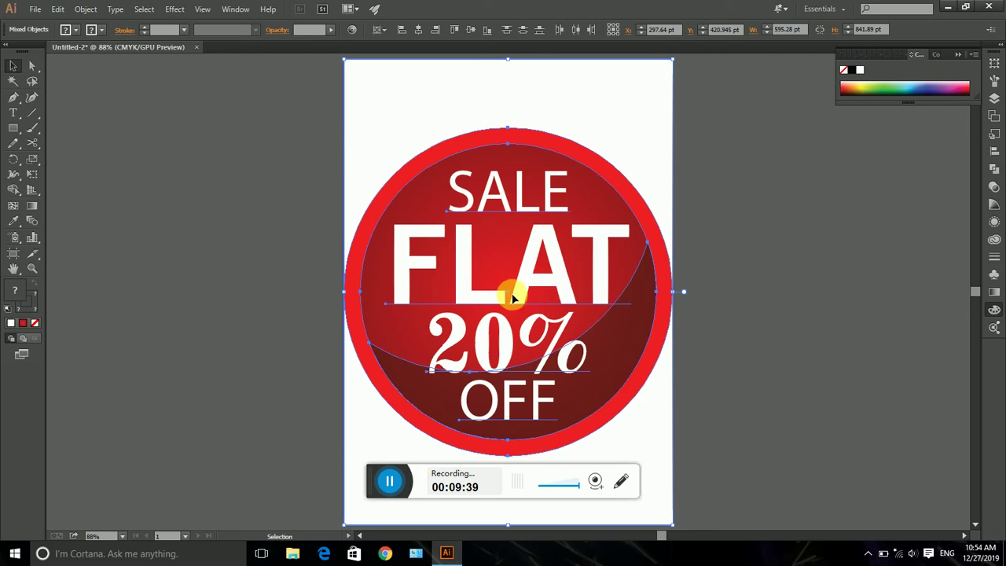
click(172, 226)
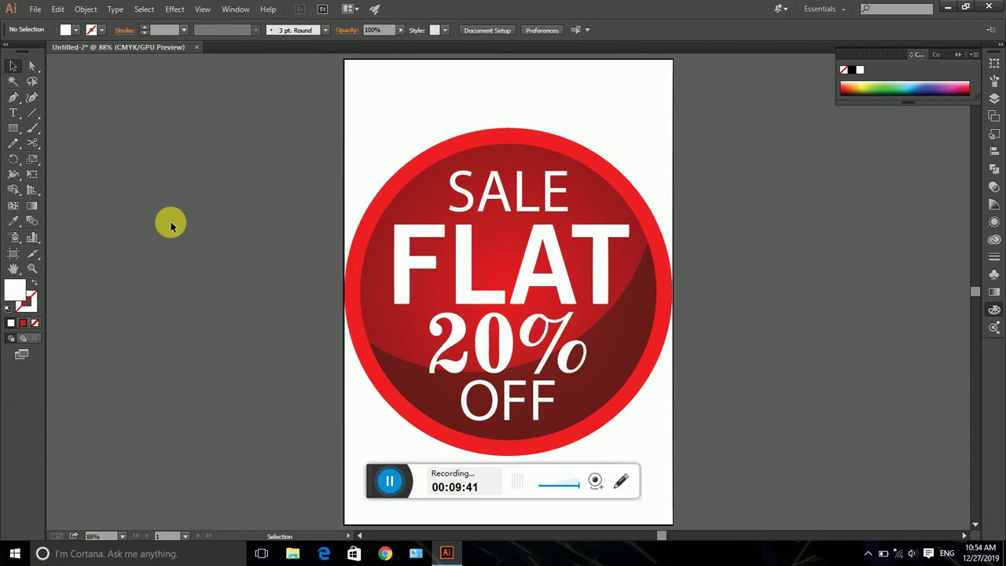